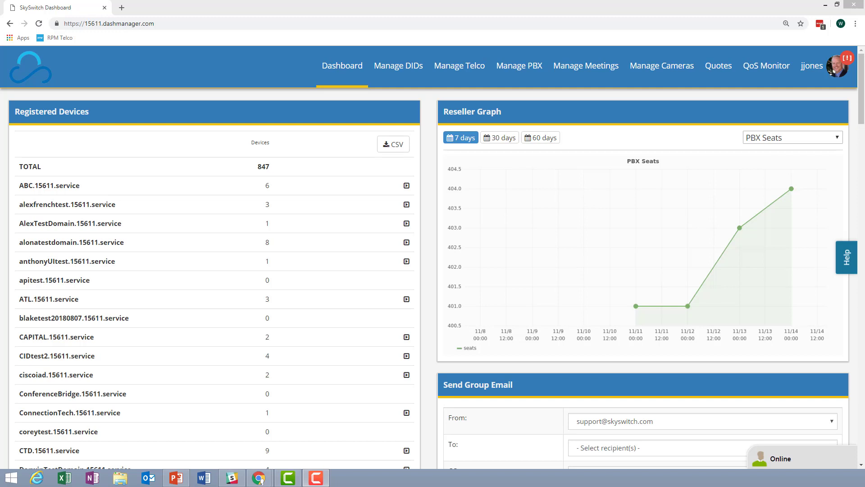
left_click(812, 66)
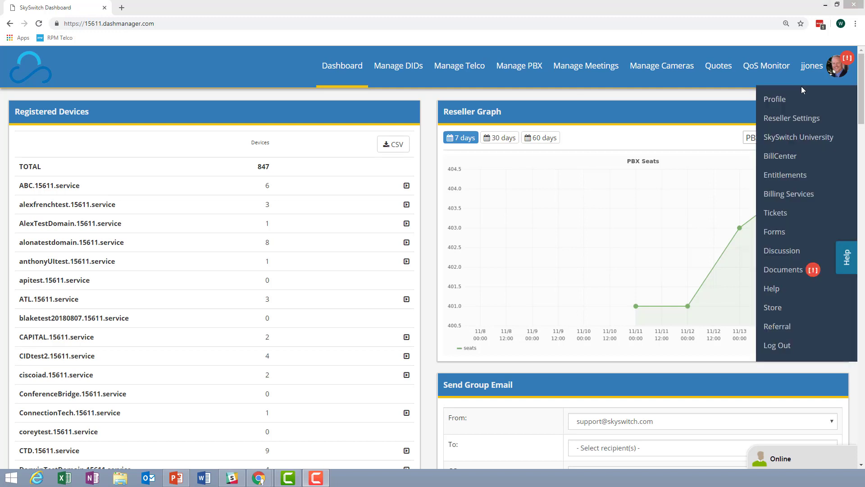
mouse_move(827, 81)
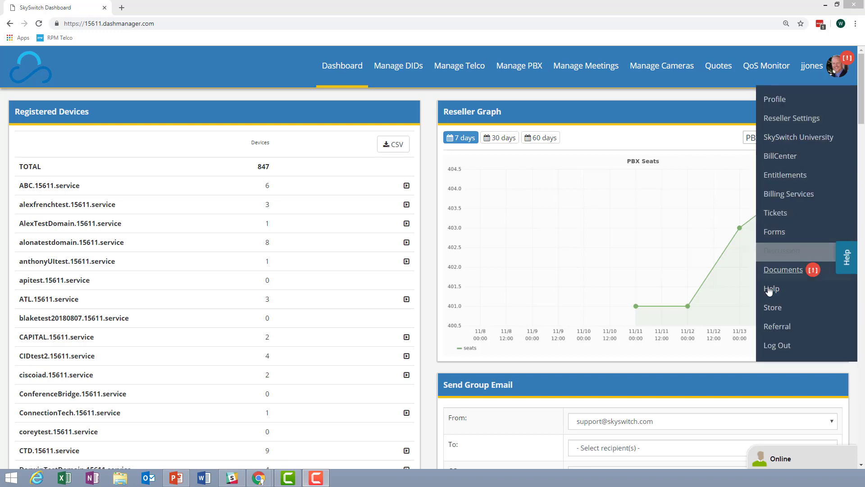
left_click(770, 293)
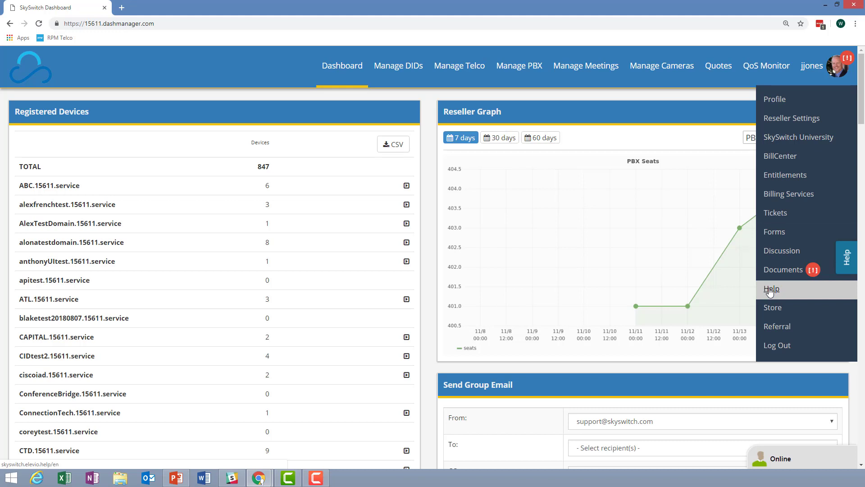
left_click(769, 292)
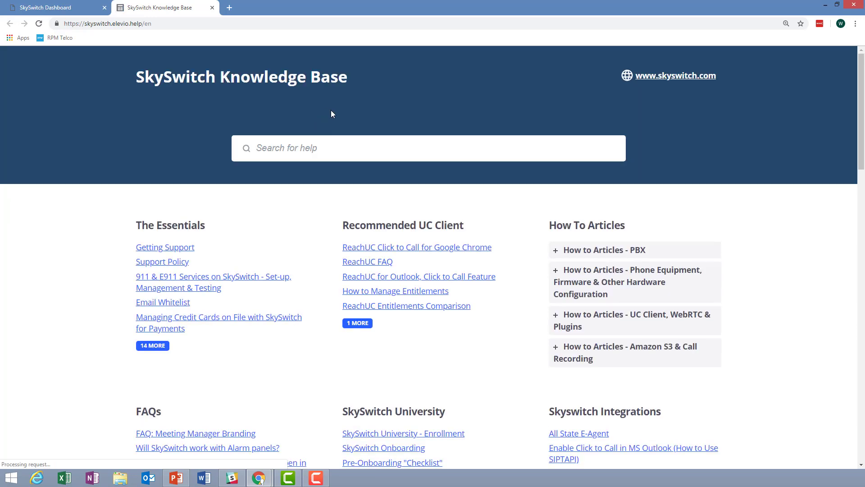
- Search the knowledge base for 'branding' and open the Branding the PBX Manager Portal article
left_click(325, 149)
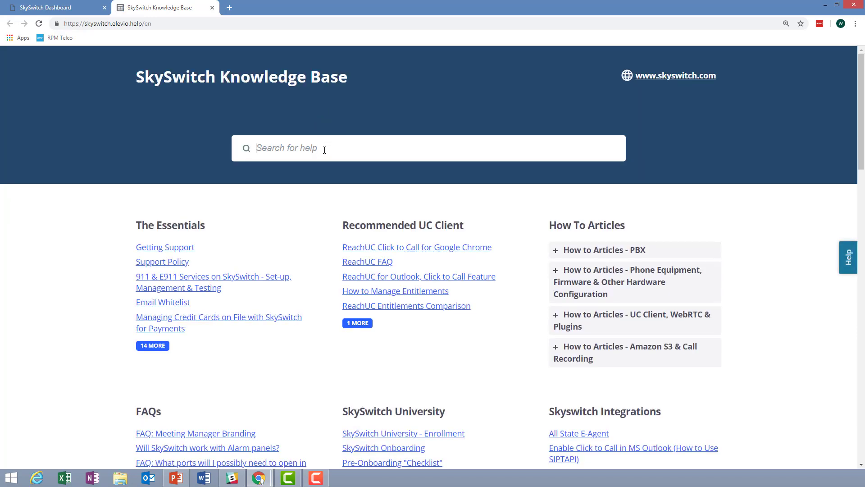
type("branding")
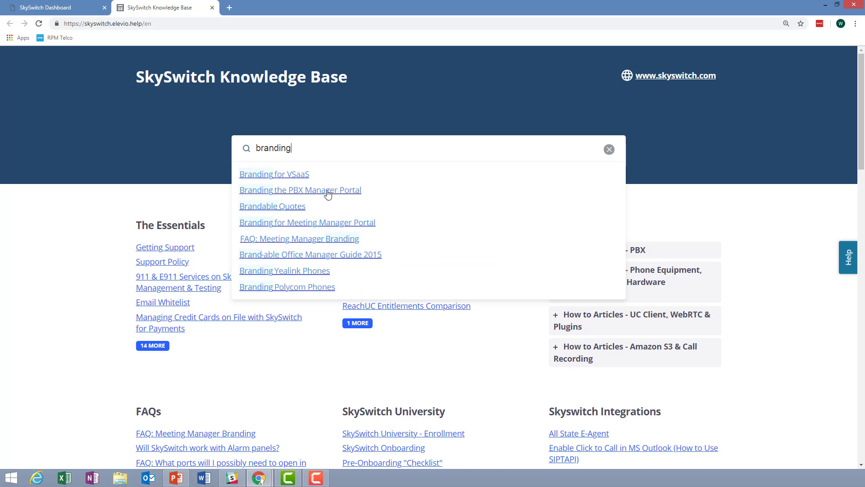
left_click(315, 191)
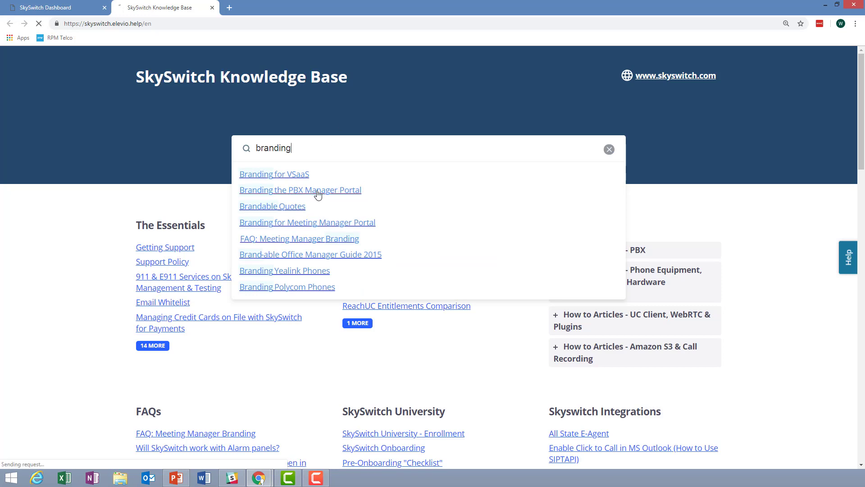
- Read through the article and follow its Branding the PBX Manager Portal Form link
scroll(315, 191, "down", 2)
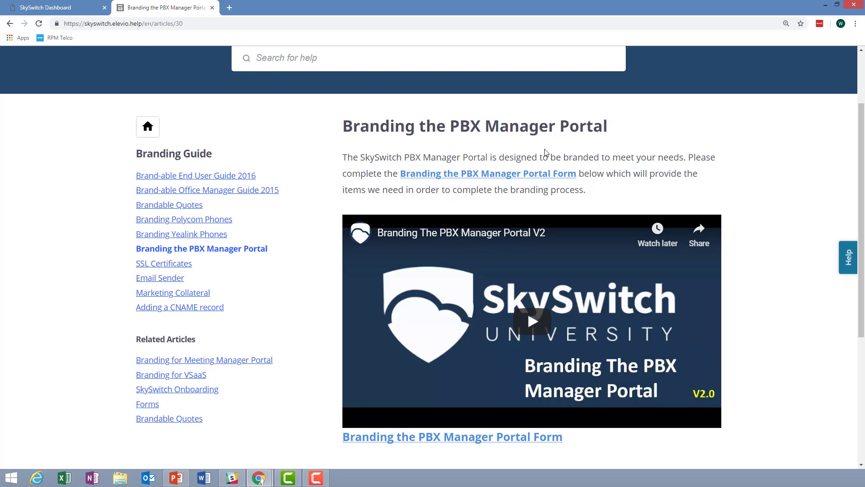
scroll(676, 198, "down", 2)
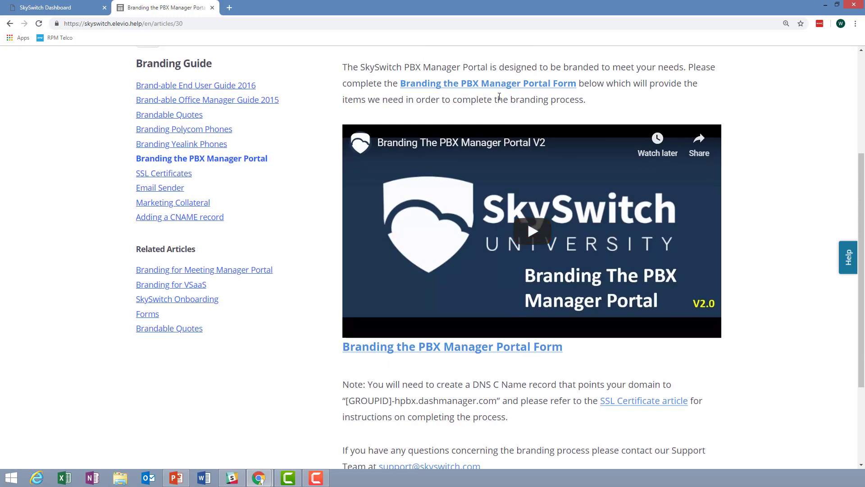
scroll(611, 324, "down", 1)
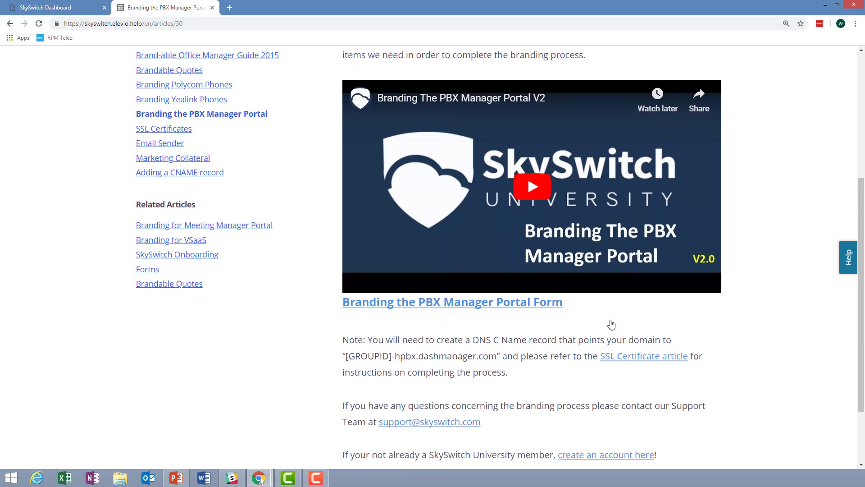
scroll(598, 385, "down", 1)
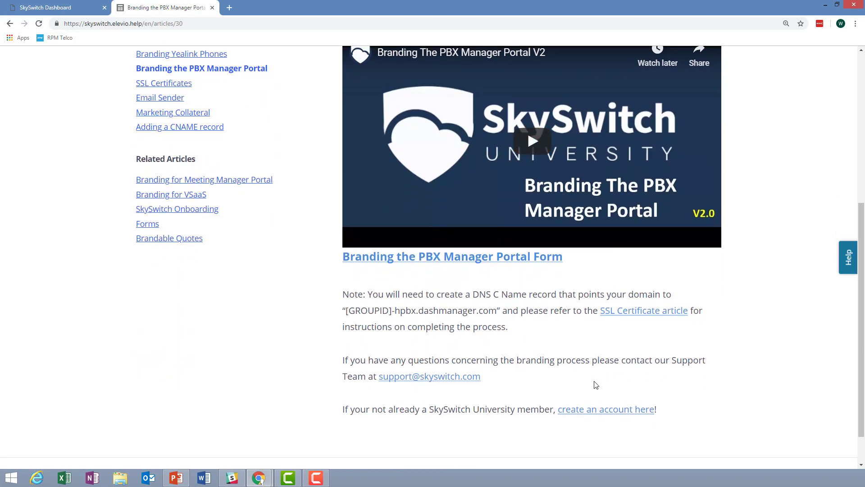
scroll(486, 326, "up", 4)
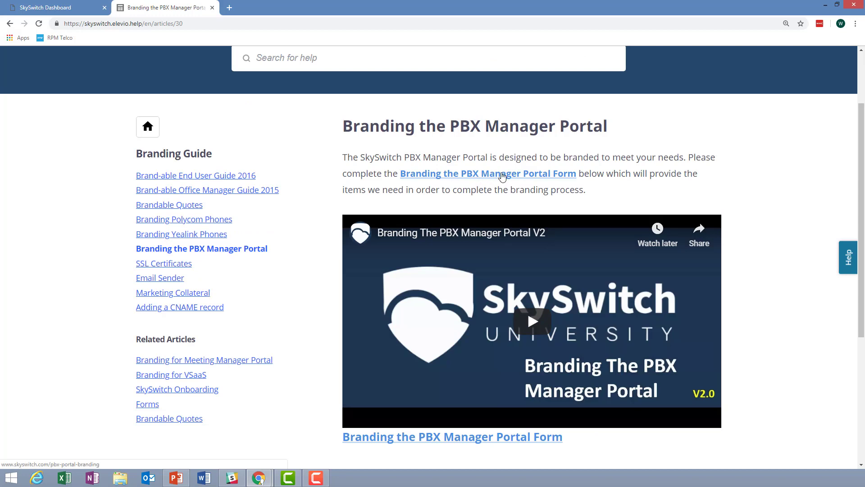
left_click(503, 175)
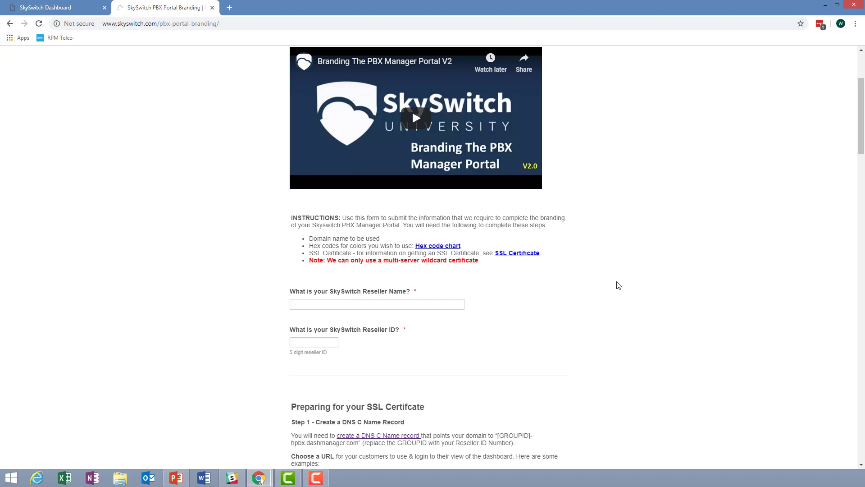
- Open a new blank browser tab beside the PBX Portal Branding form
left_click(229, 7)
- Go to pbx.skyswitch.com and log in to the Manager Portal with the saved credentials
type("pb")
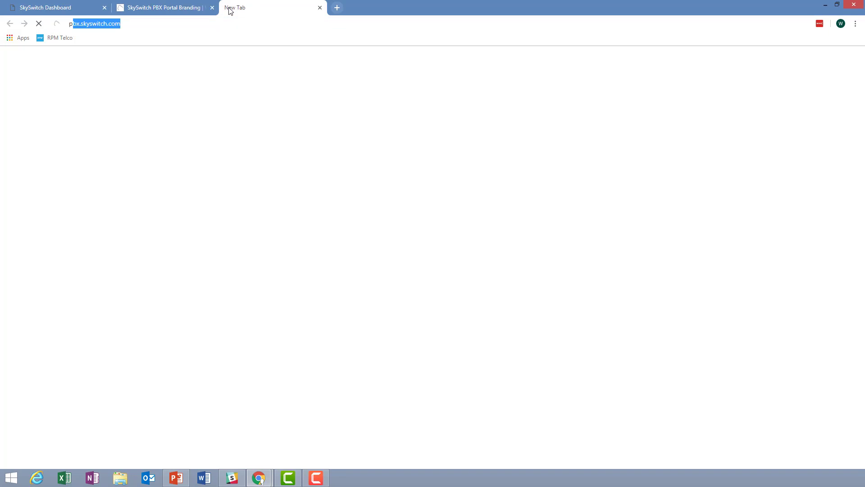
type("x")
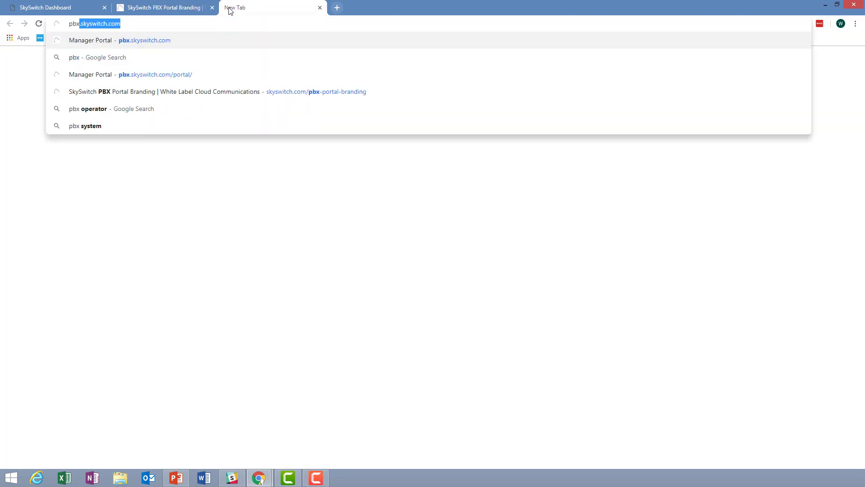
key("Return")
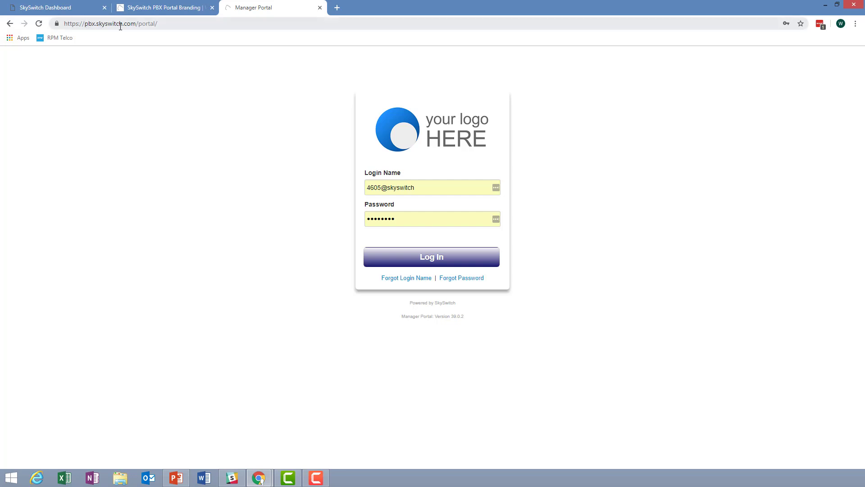
left_click_drag(160, 23, 48, 22)
left_click(170, 22)
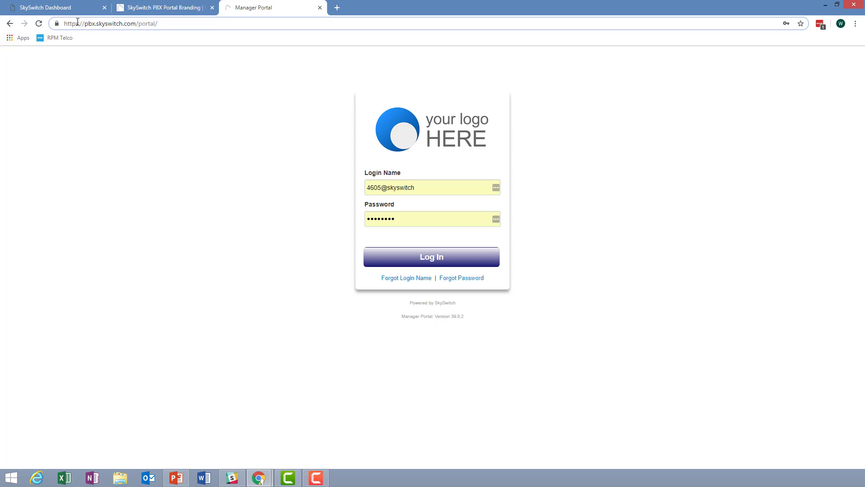
left_click(417, 189)
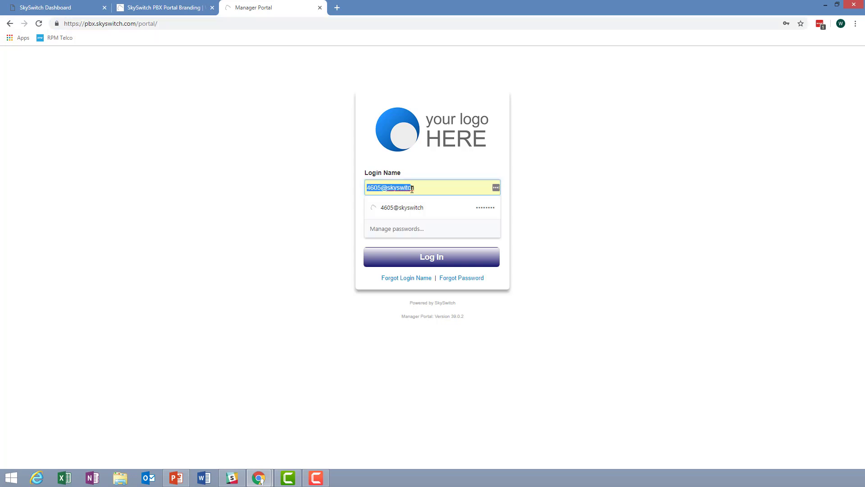
left_click(574, 188)
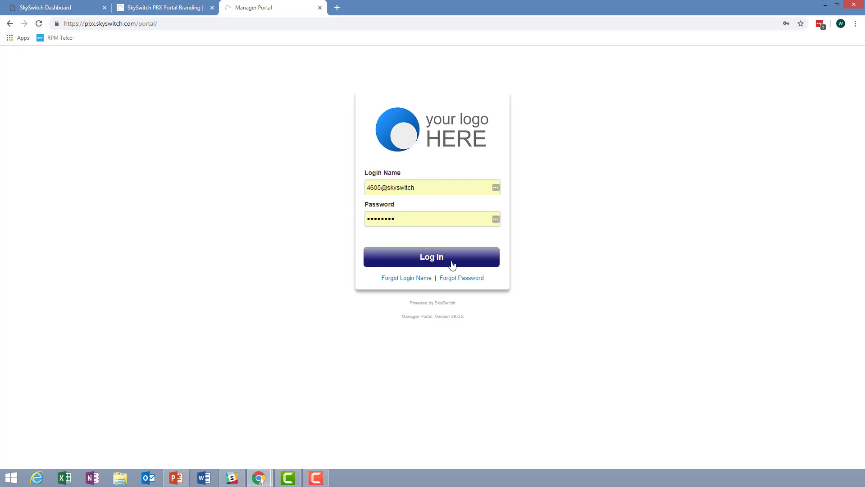
left_click(436, 259)
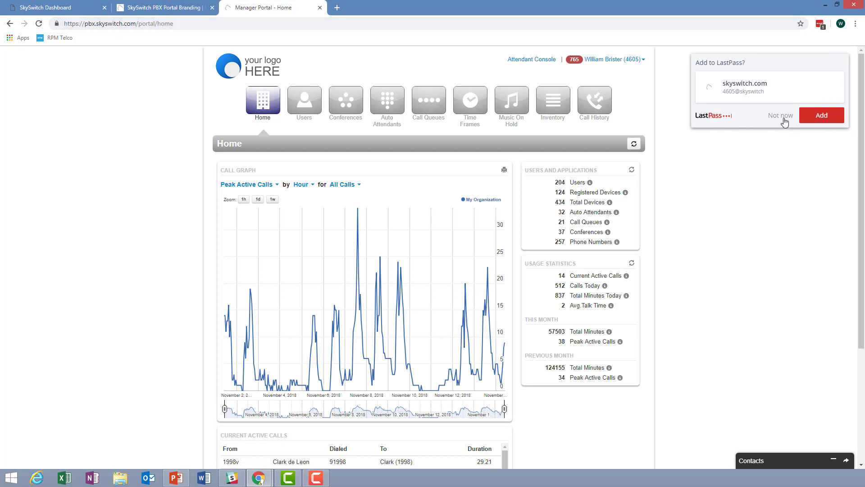
- Decline the password manager's save prompt and log out of the Manager Portal
left_click(783, 117)
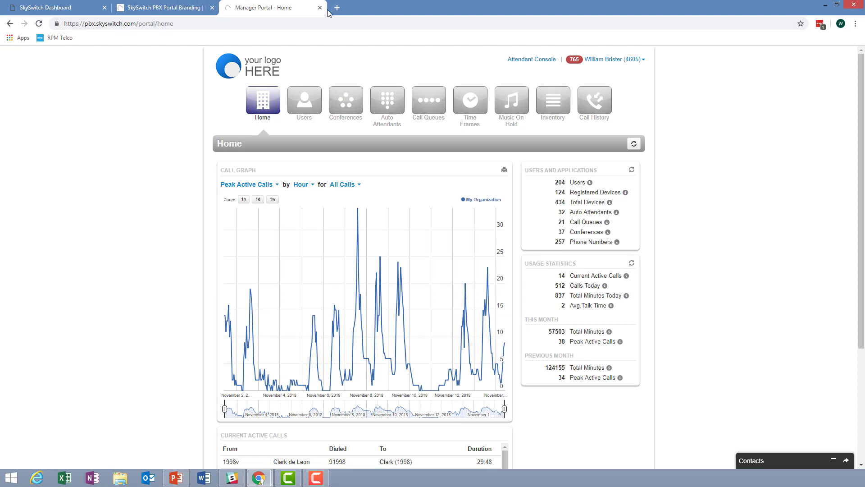
left_click(9, 23)
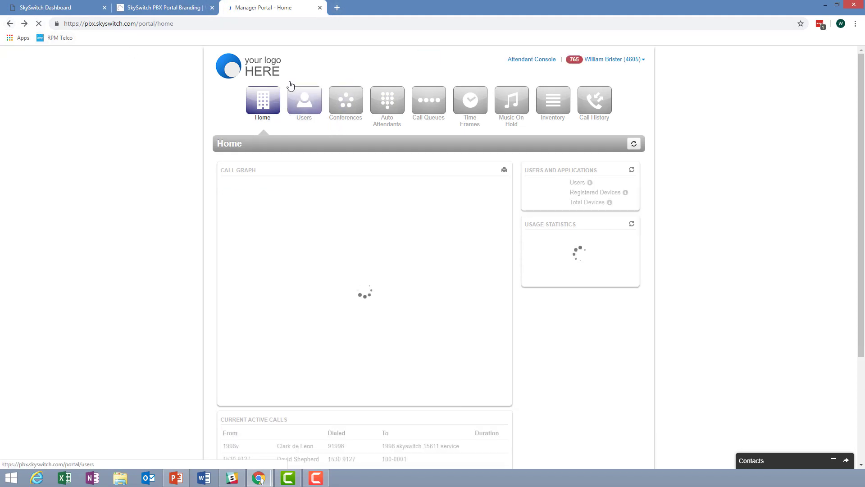
left_click(644, 65)
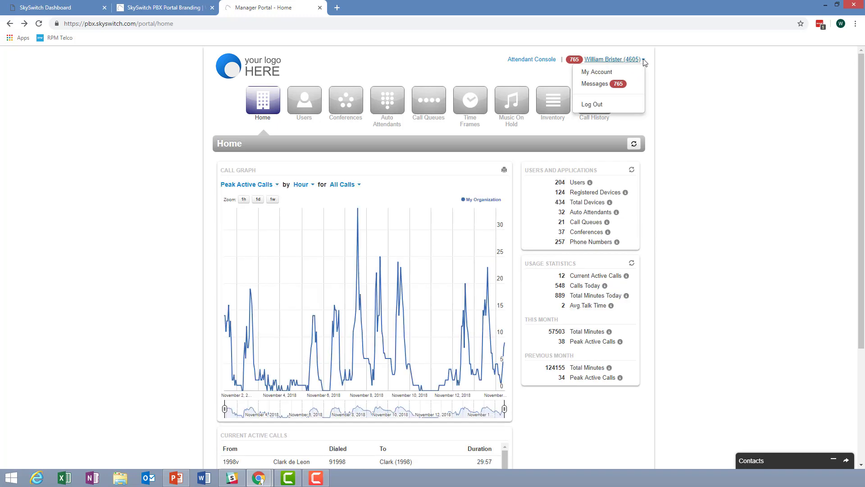
left_click(596, 106)
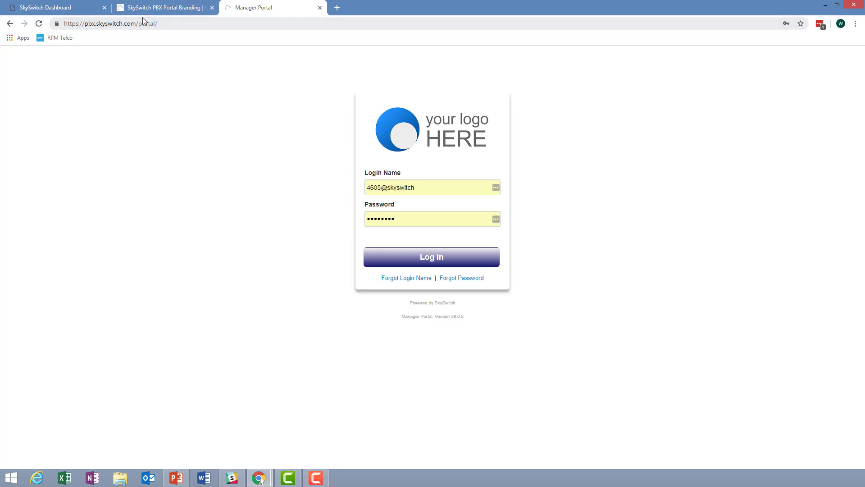
- Back on the PBX Portal Branding form, open the SSL Certificate article in a new tab
left_click(181, 8)
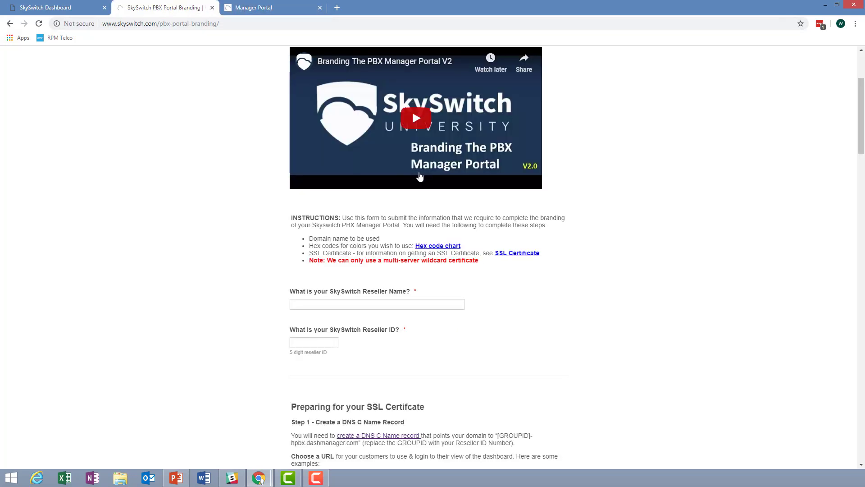
scroll(568, 181, "up", 2)
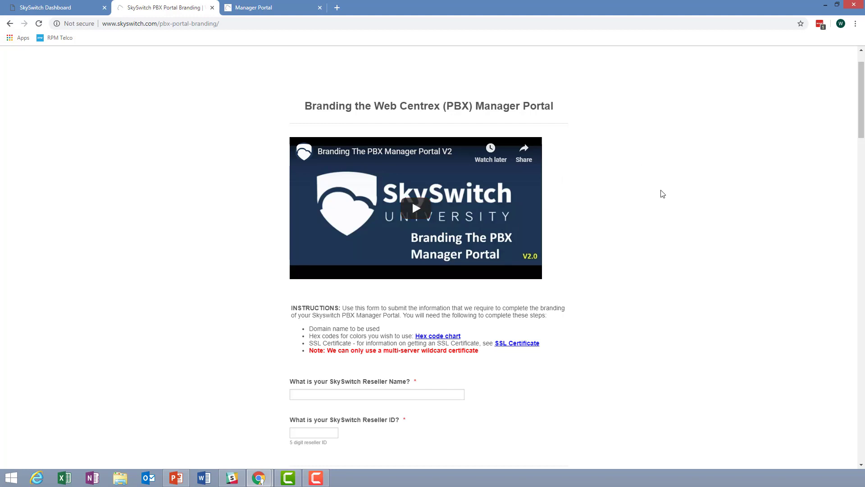
scroll(660, 193, "down", 1)
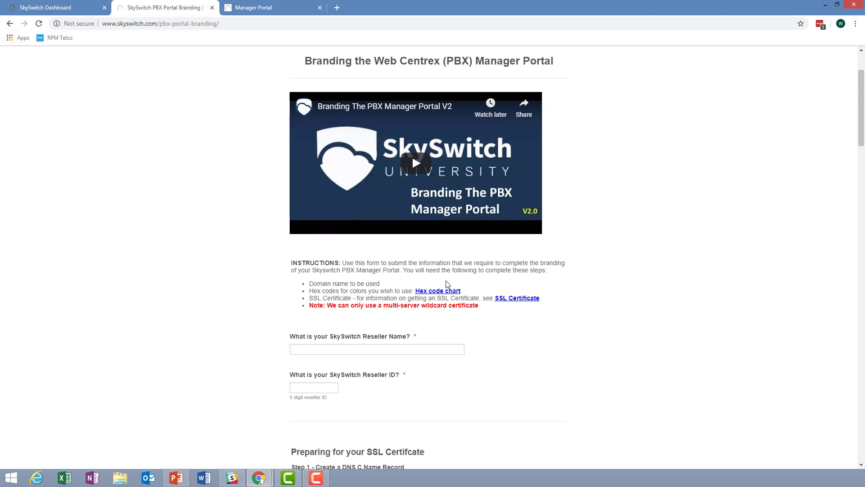
scroll(561, 299, "down", 1)
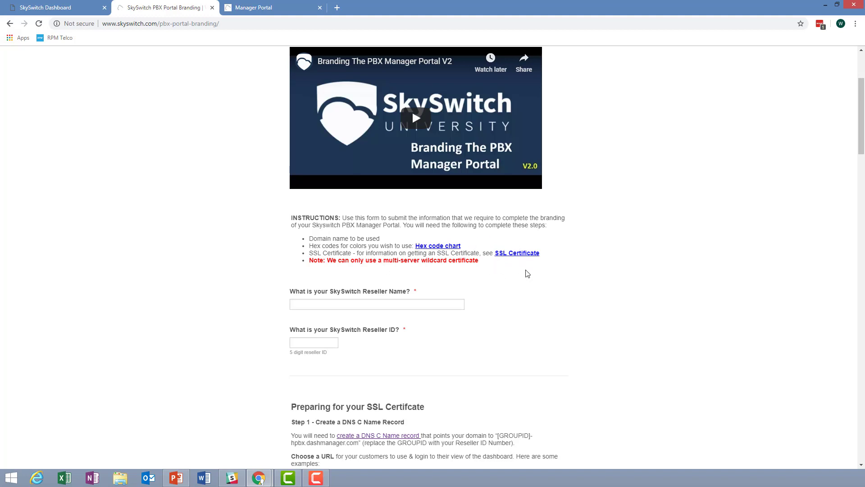
left_click(532, 256, "ctrl")
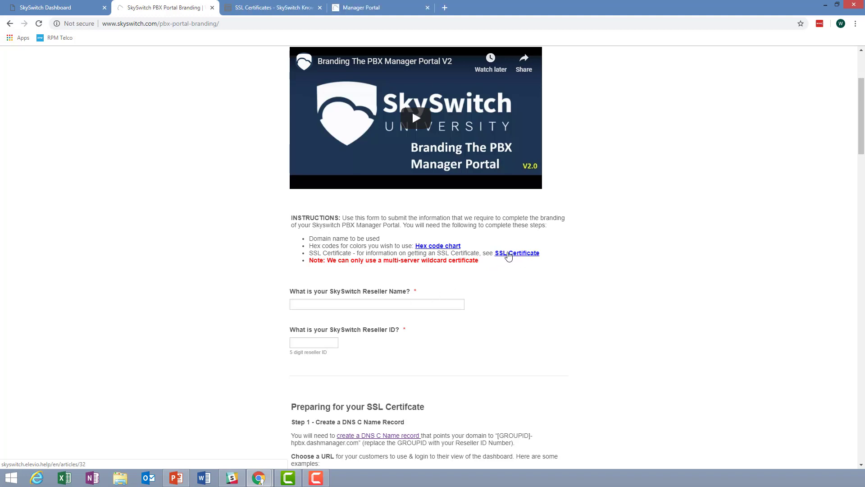
- Highlight 'wildcard certificate' in the SSL Certificates article's multi-server requirement sentence
left_click(508, 255)
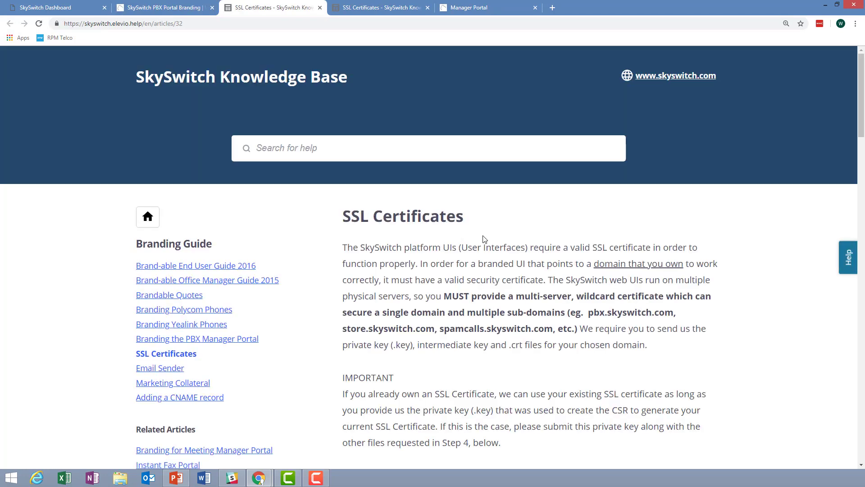
scroll(575, 236, "down", 1)
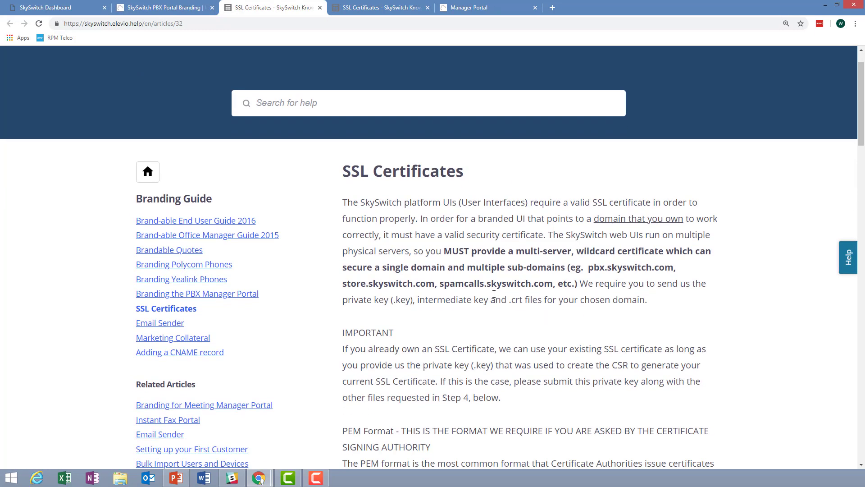
scroll(508, 262, "down", 1)
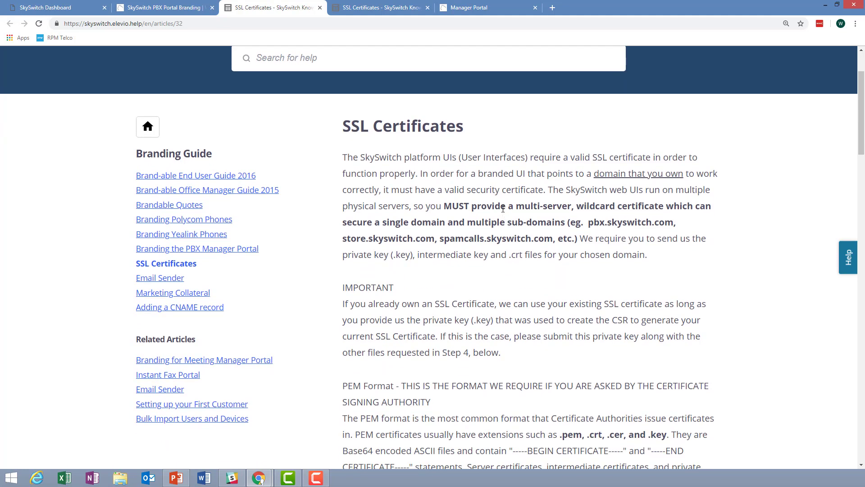
left_click_drag(576, 207, 665, 209)
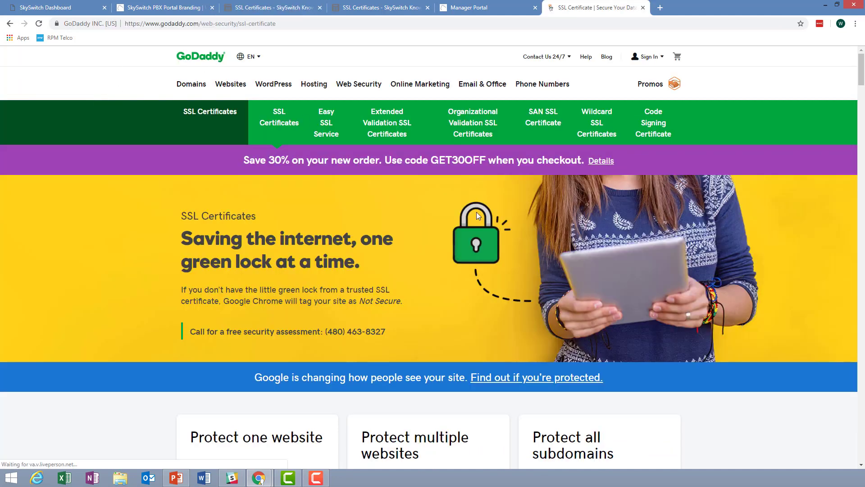
- Review GoDaddy's multi-website SSL plan, highlighting its heading and five-website limit
scroll(477, 213, "down", 2)
scroll(477, 213, "down", 4)
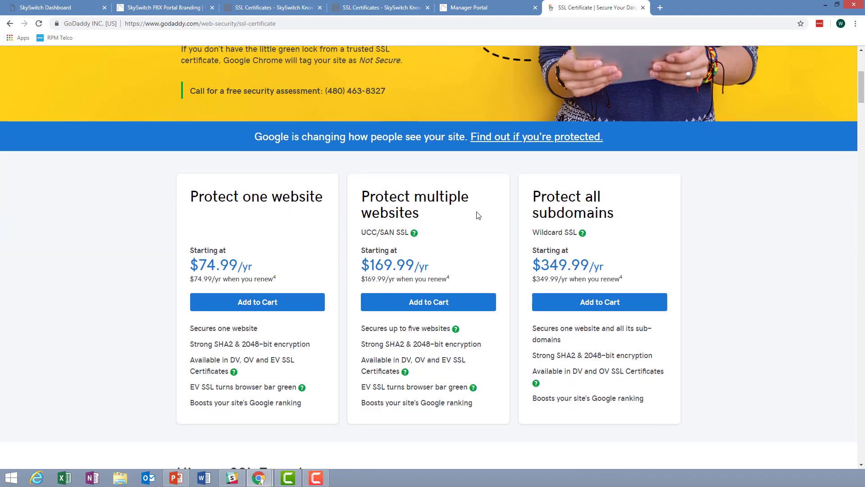
scroll(478, 215, "down", 2)
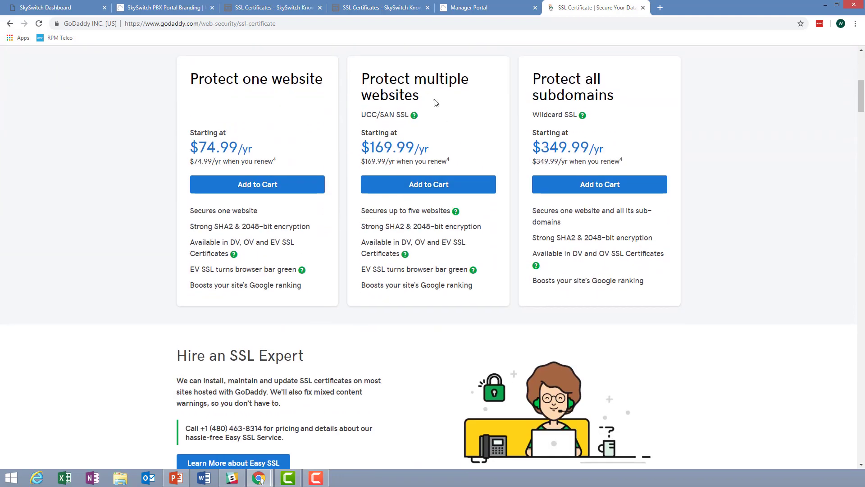
scroll(435, 100, "up", 2)
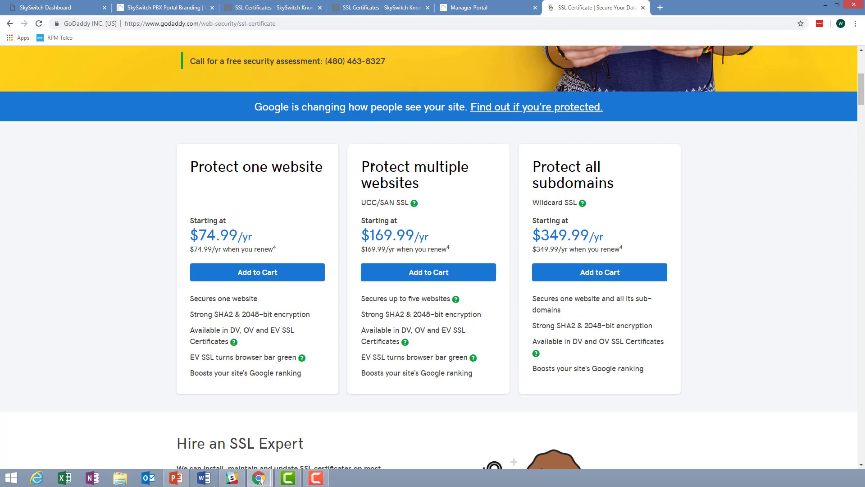
left_click_drag(361, 167, 444, 189)
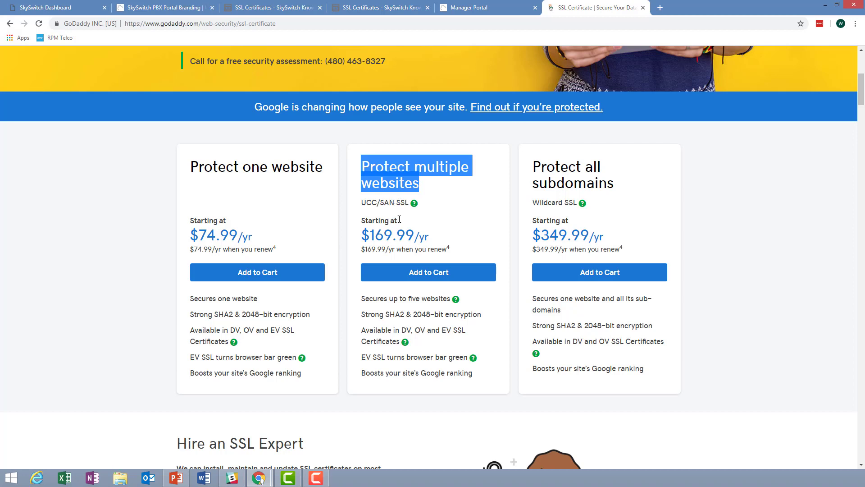
left_click(439, 222)
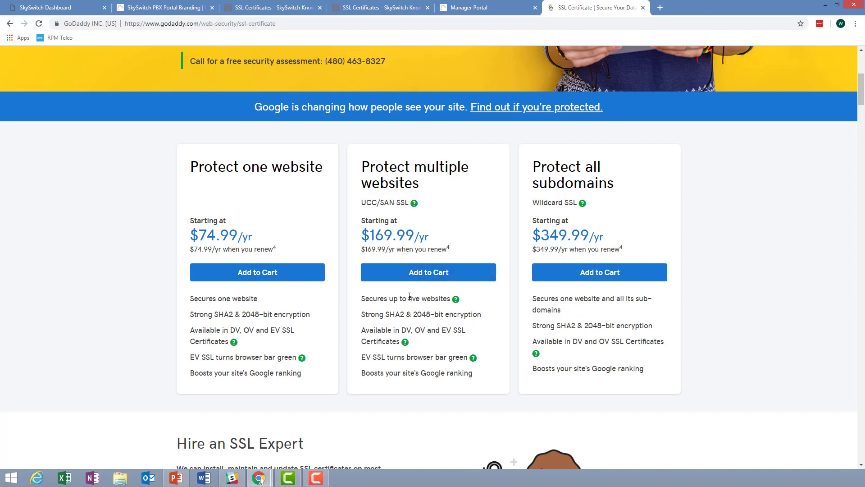
left_click_drag(409, 298, 451, 300)
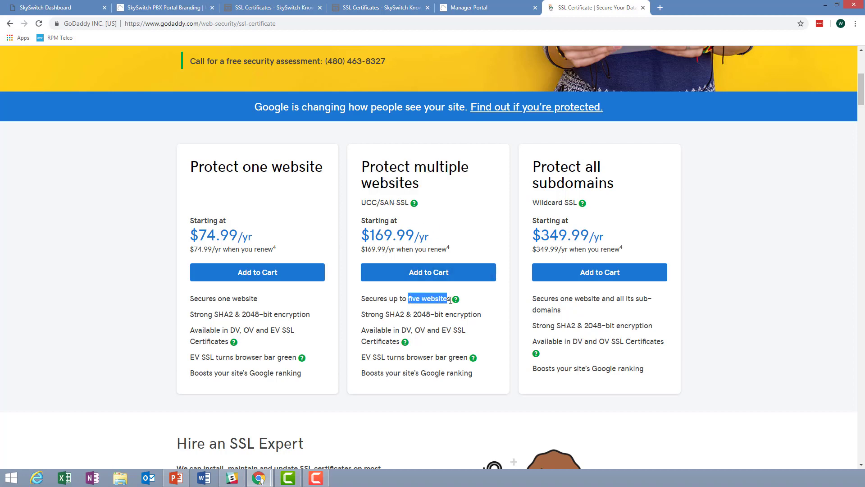
left_click(471, 296)
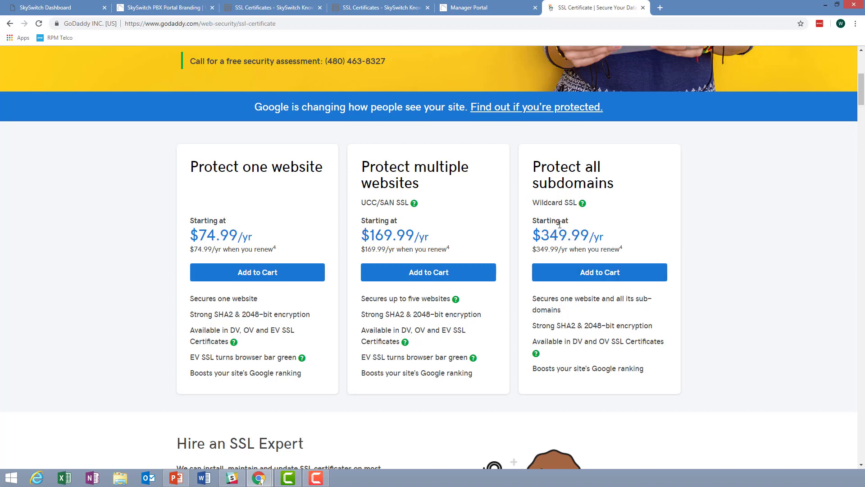
- Highlight the Wildcard SSL plan label, then close the GoDaddy and Manager Portal tabs
left_click_drag(533, 202, 579, 204)
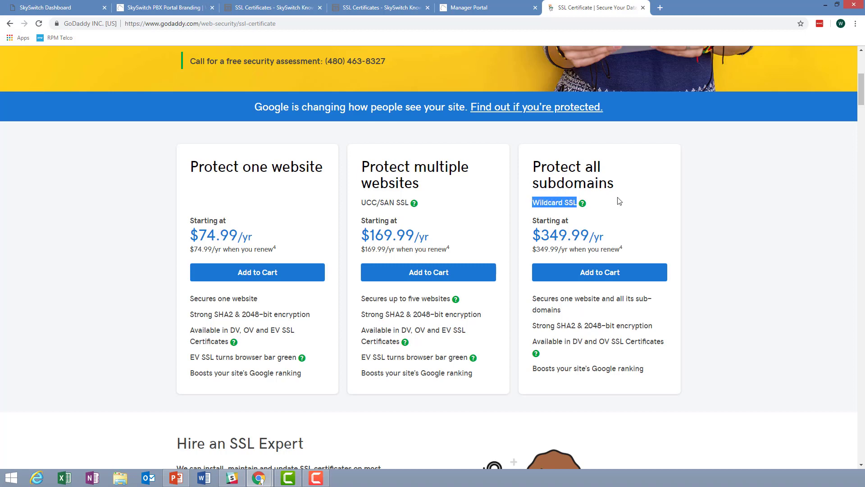
scroll(681, 220, "up", 1)
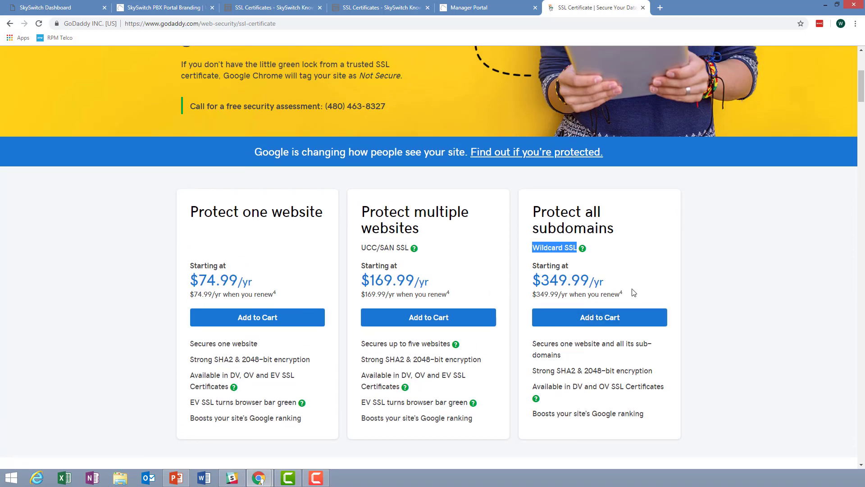
left_click(618, 254)
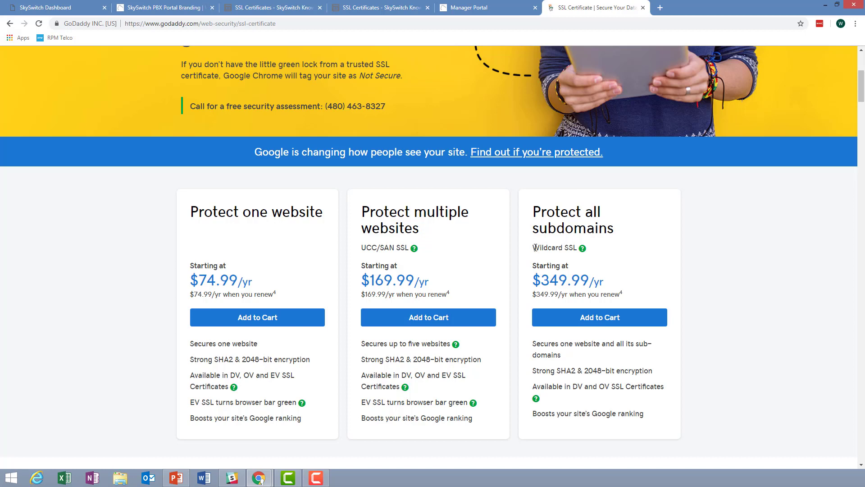
left_click_drag(534, 248, 578, 248)
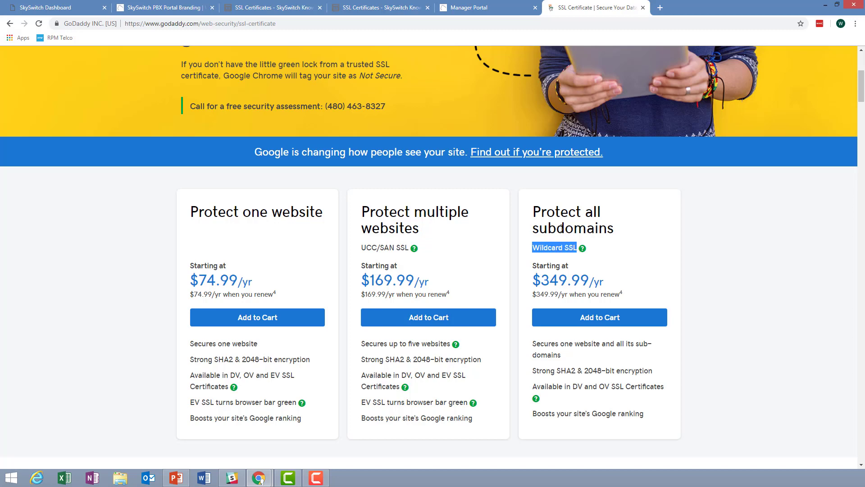
left_click(620, 230)
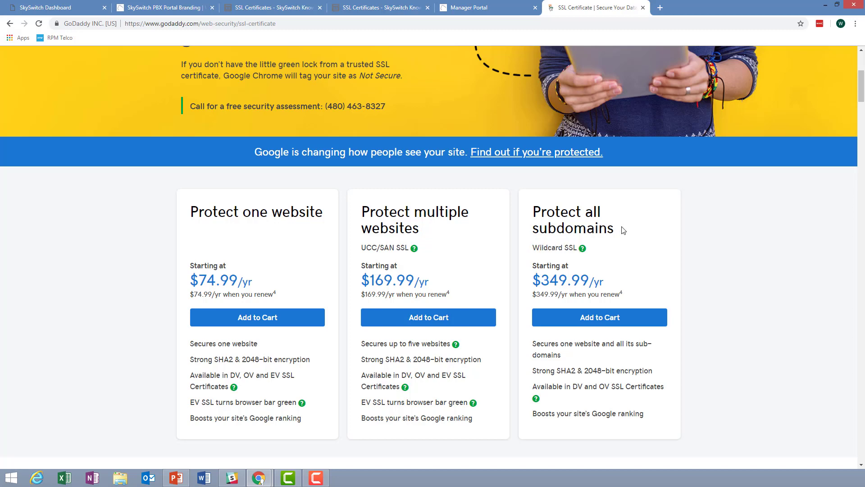
key("ctrl+w")
key("ctrl+w")
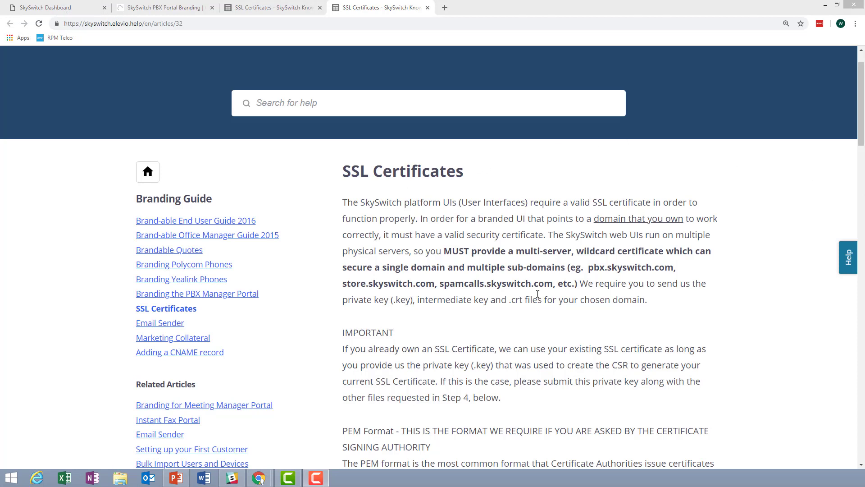
- Scroll the SSL Certificates article past the PEM format note to the GoDaddy purchase steps
left_click(537, 311)
scroll(537, 307, "down", 1)
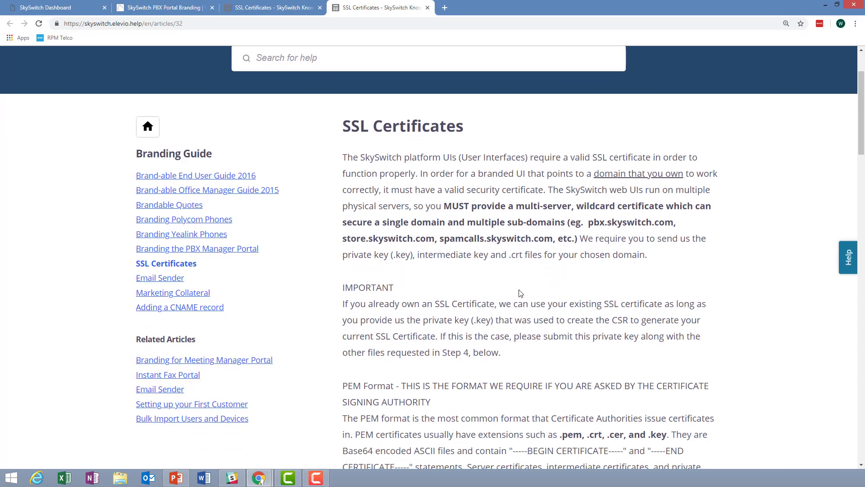
scroll(521, 293, "down", 1)
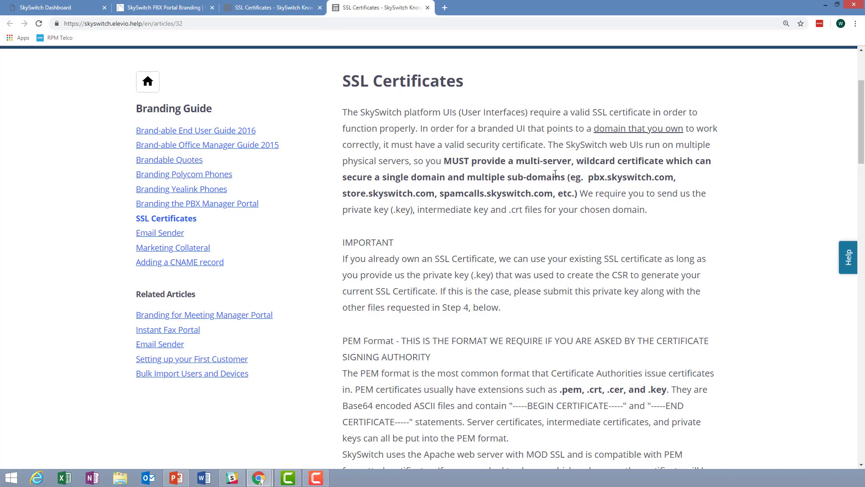
scroll(565, 247, "down", 4)
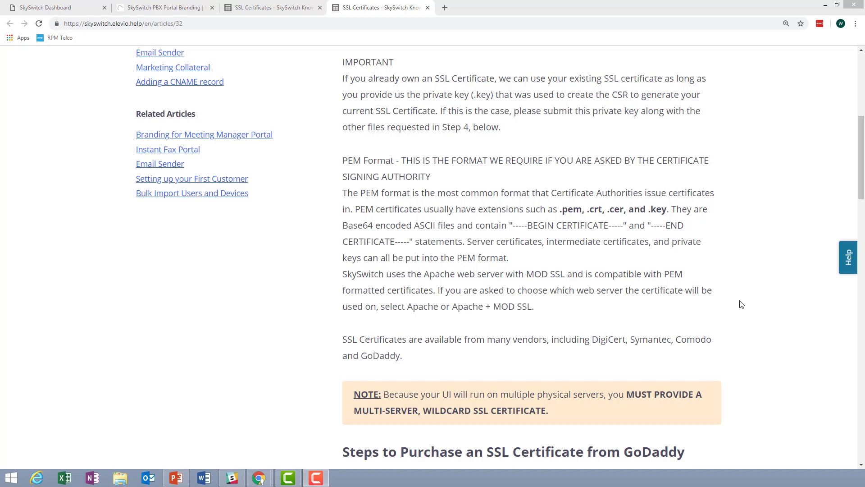
scroll(352, 234, "down", 4)
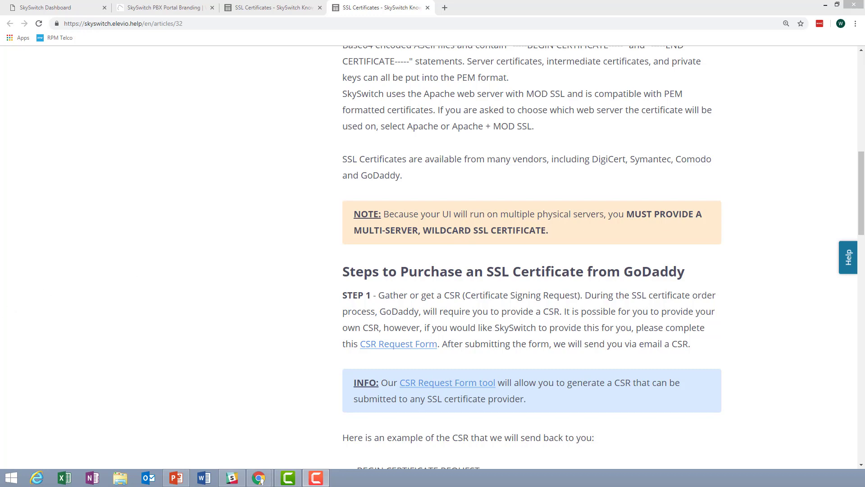
scroll(532, 257, "down", 2)
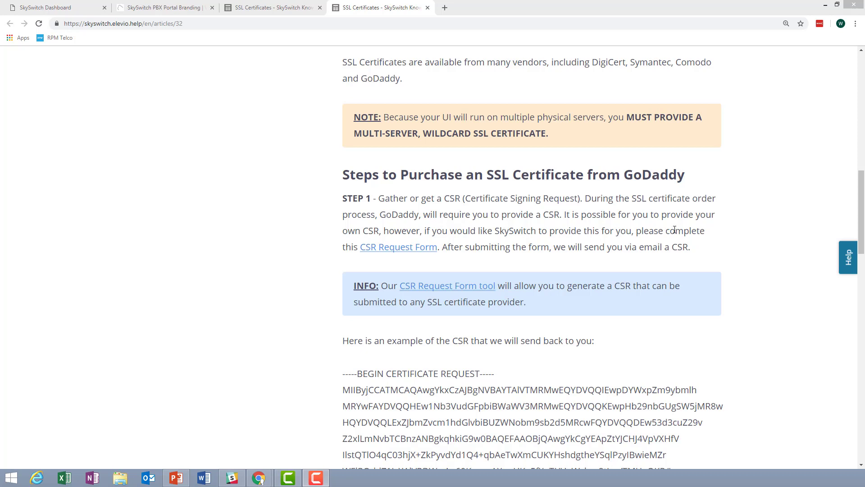
- Open the CSR Request Form and set the State to Texas
left_click(406, 251)
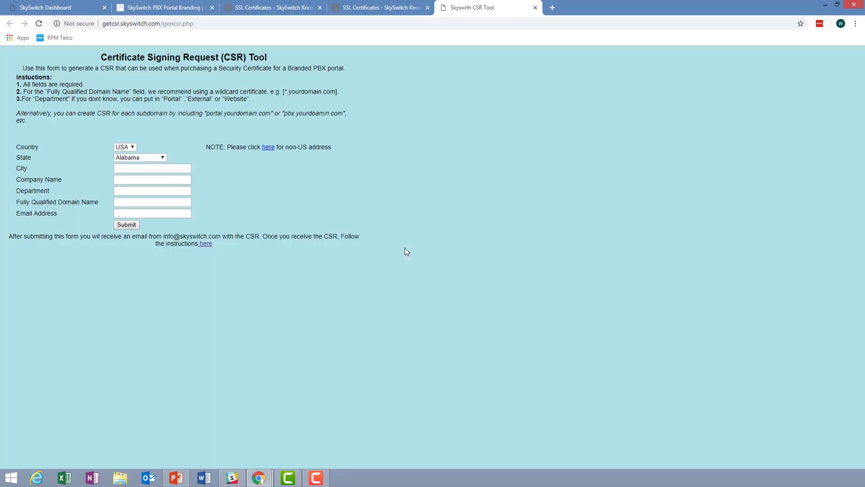
left_click(126, 168)
left_click(164, 158)
left_click_drag(163, 179, 157, 261)
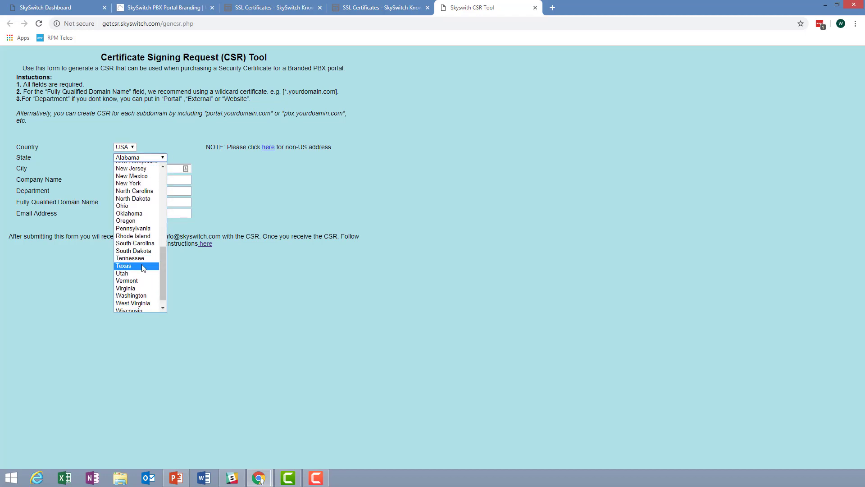
left_click(131, 265)
- Enter city Allen, company SkySwitch and department Portal
left_click(126, 170)
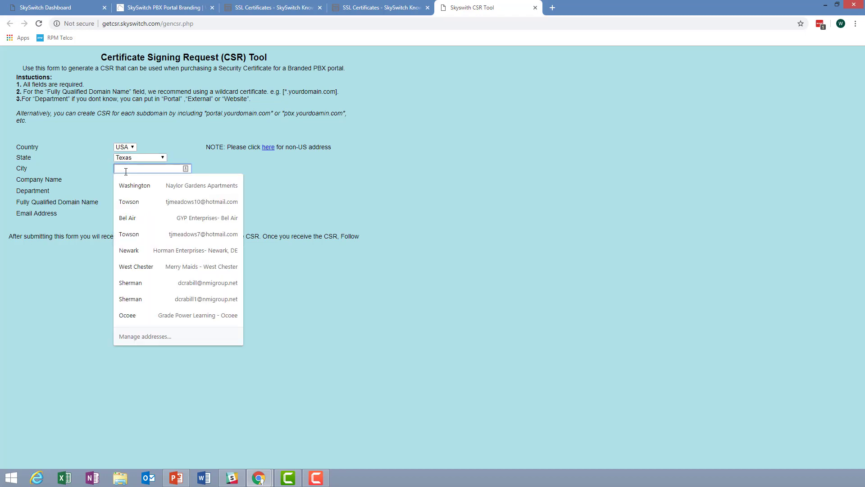
type("Allen")
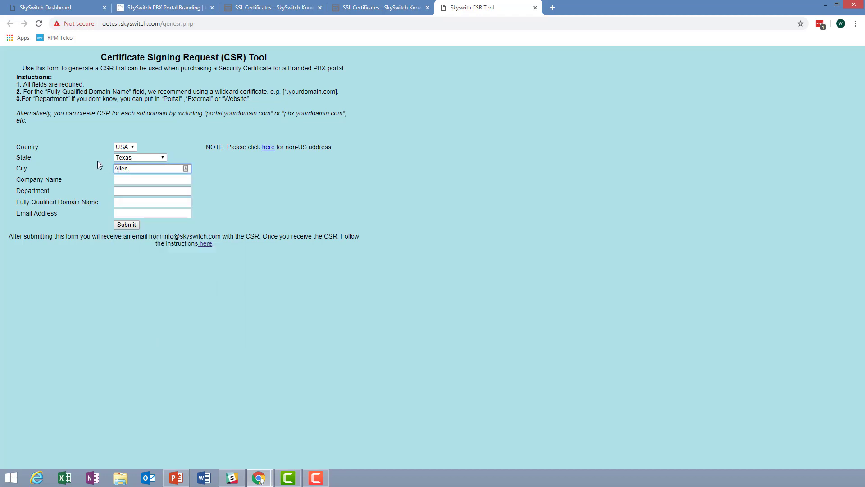
left_click(124, 180)
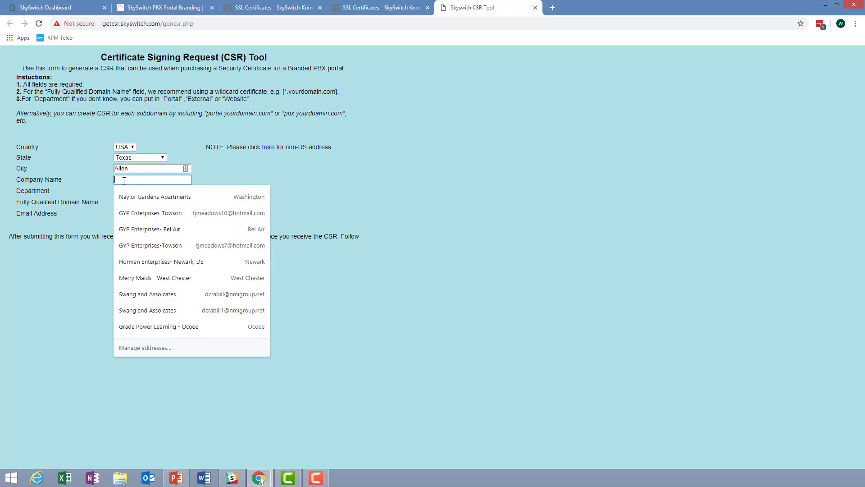
type("Bris")
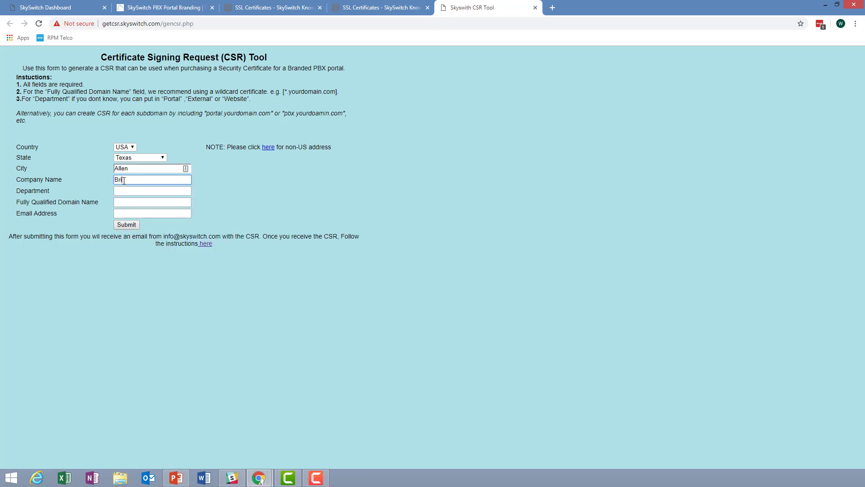
key("BackSpace")
key("BackSpace")
key("BackSpace")
key("BackSpace")
key("BackSpace")
type("SkySwitch")
double_click(124, 181)
left_click(116, 191)
type("Portal")
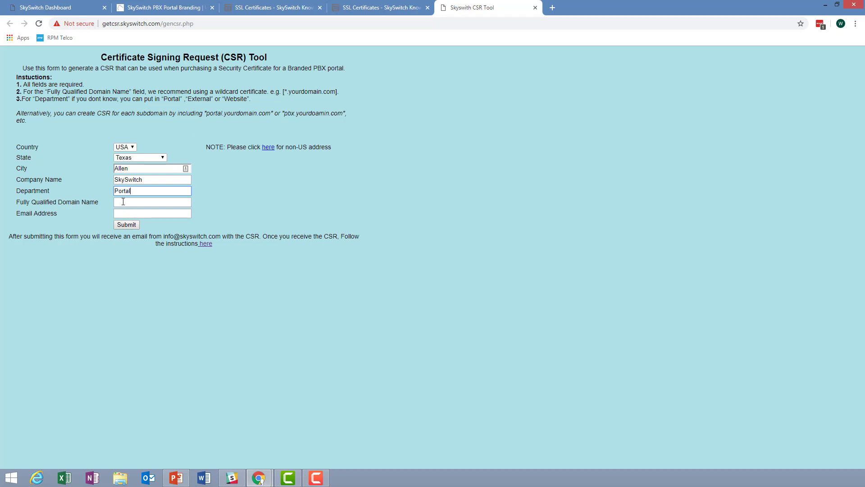
- Enter FQDN pbx.skyswitch.com and the contact e-mail, then return to the SSL Certificates article
left_click(121, 202)
type("pbx.skyswitch")
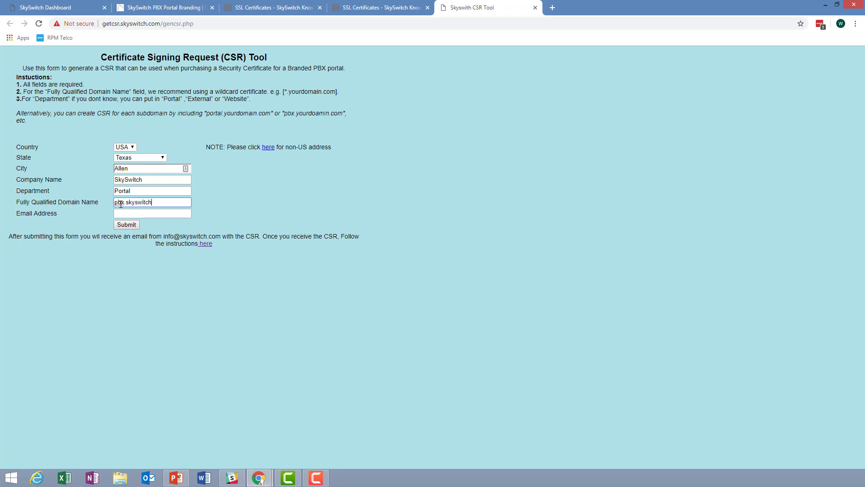
type(".com")
left_click(145, 215)
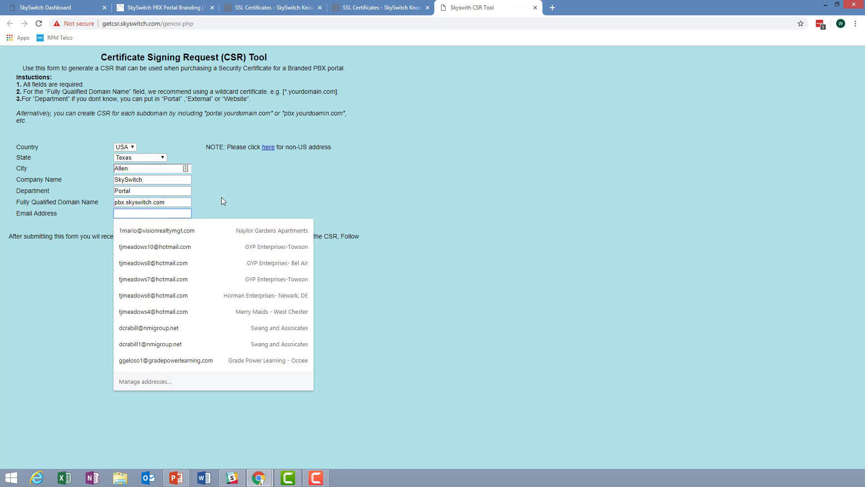
left_click(188, 236)
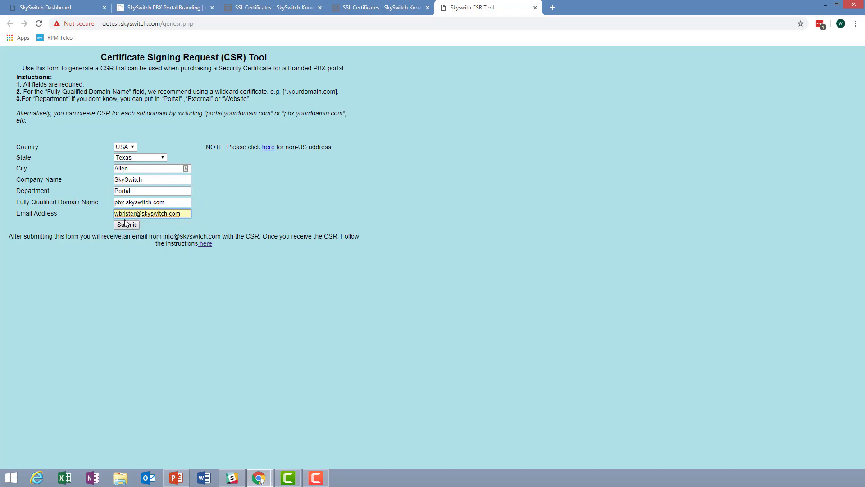
left_click(405, 9)
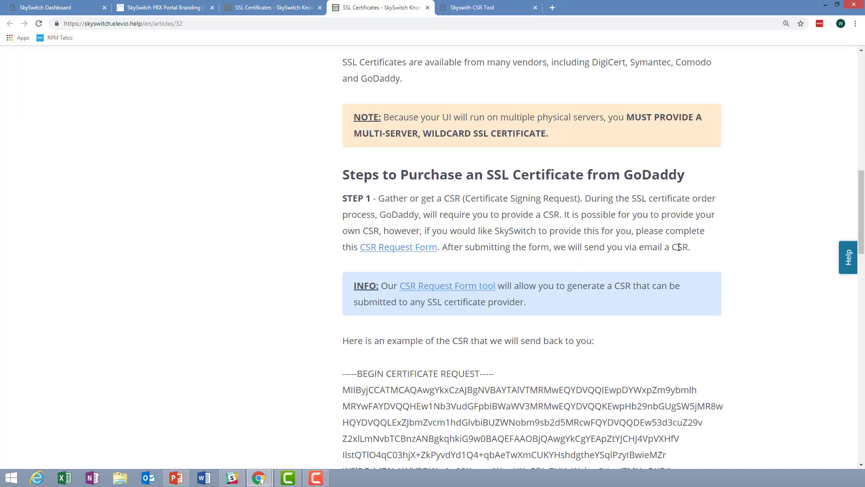
- Highlight the word CSR, then the example CSR block and its encoded body
left_click_drag(672, 247, 695, 248)
left_click(699, 212)
scroll(508, 312, "down", 3)
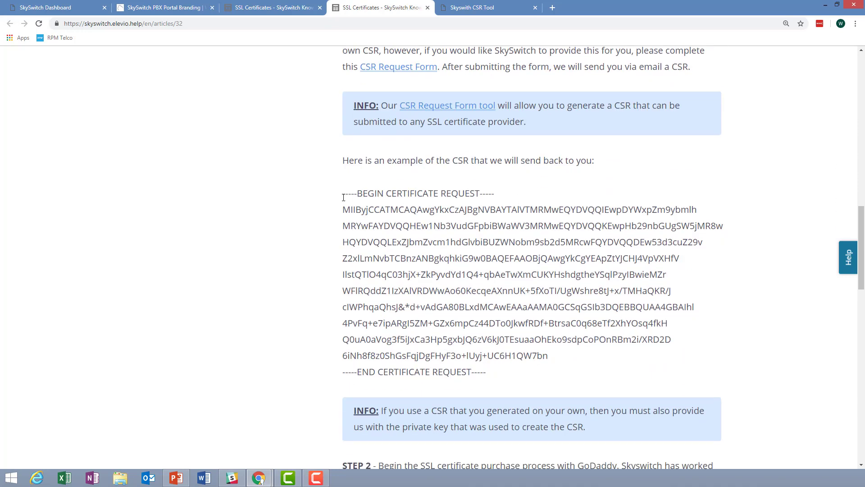
left_click_drag(344, 195, 503, 377)
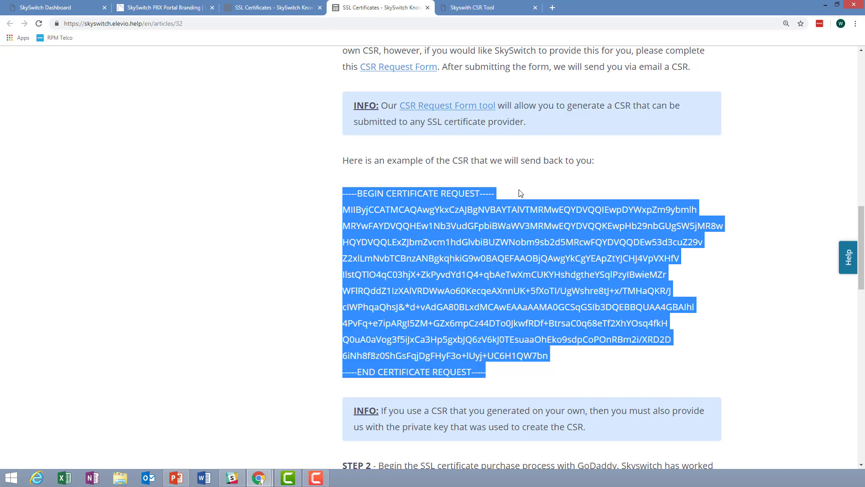
left_click(449, 372)
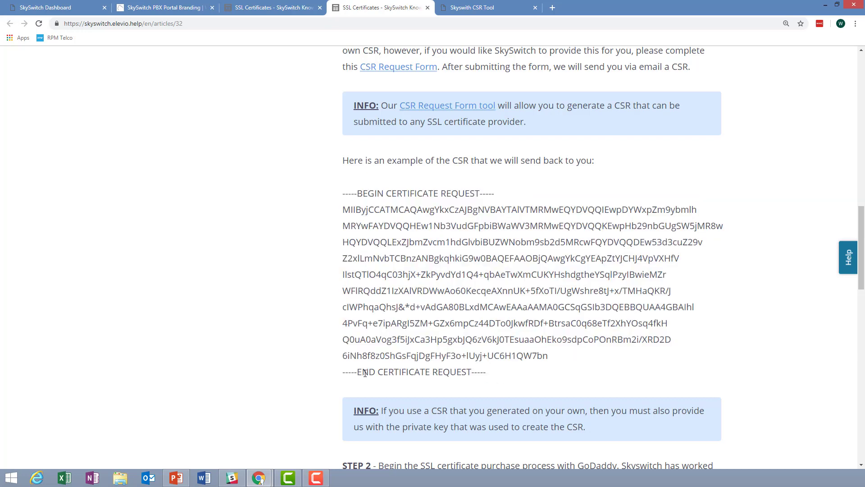
left_click_drag(343, 209, 549, 354)
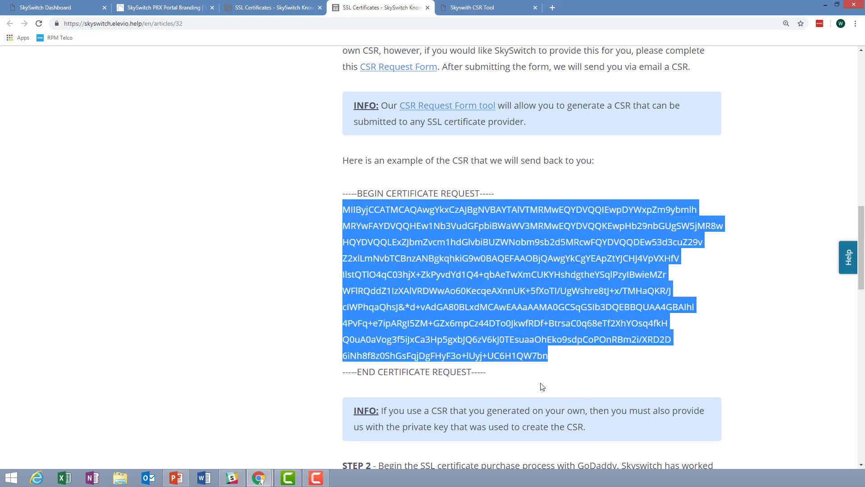
left_click(516, 381)
- Scroll down to STEP 2 and STEP 3 on buying the GoDaddy wildcard certificate
scroll(536, 356, "up", 1)
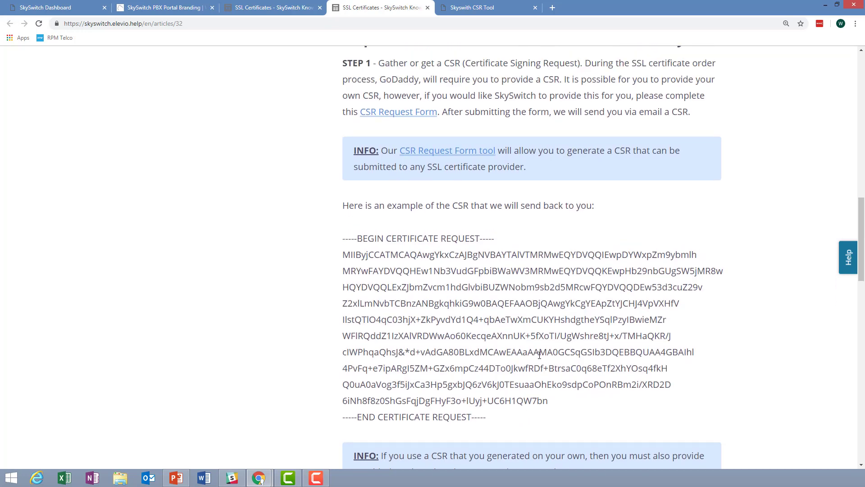
scroll(540, 355, "down", 1)
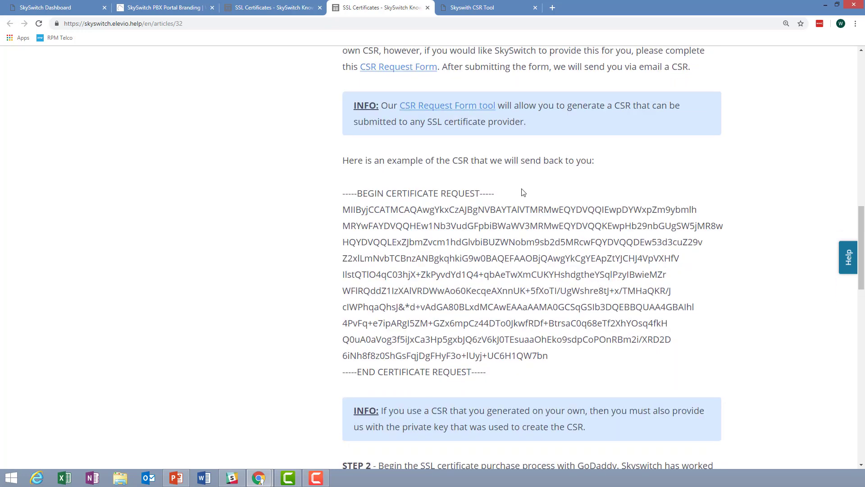
scroll(523, 193, "down", 6)
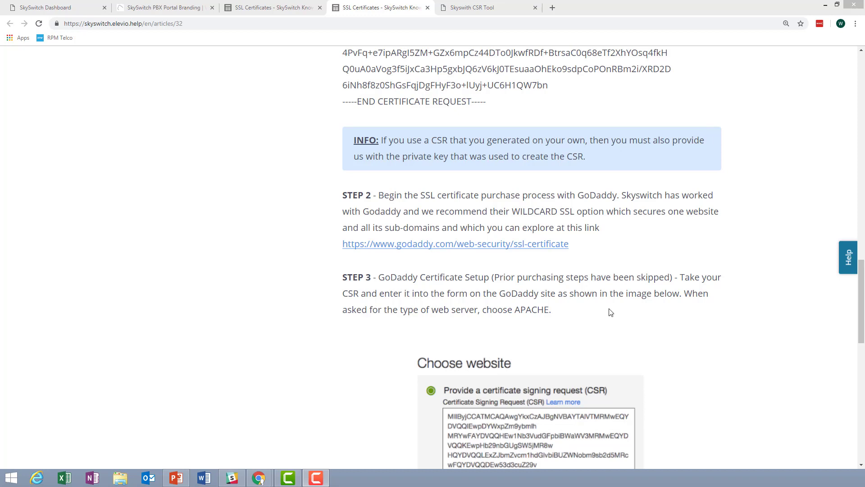
- Return to the PEM paragraph and highlight the 'Apache or Apache + MOD SSL' server choice
left_click(622, 312)
scroll(661, 321, "down", 3)
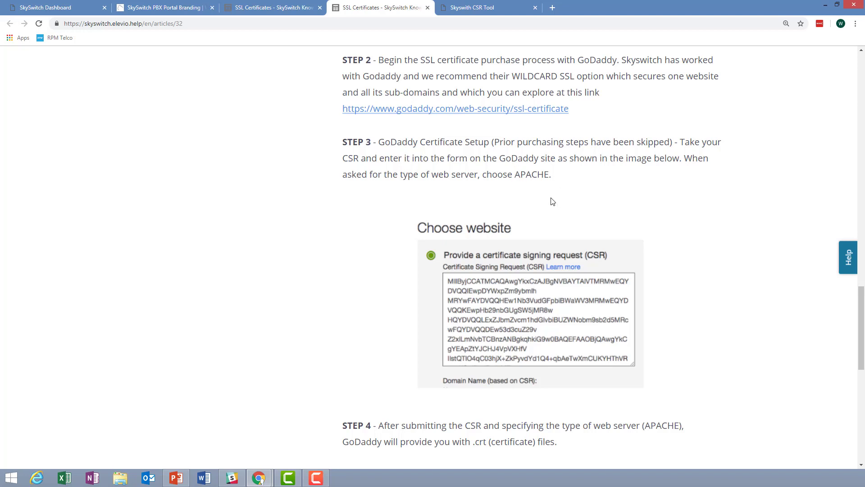
scroll(553, 201, "up", 7)
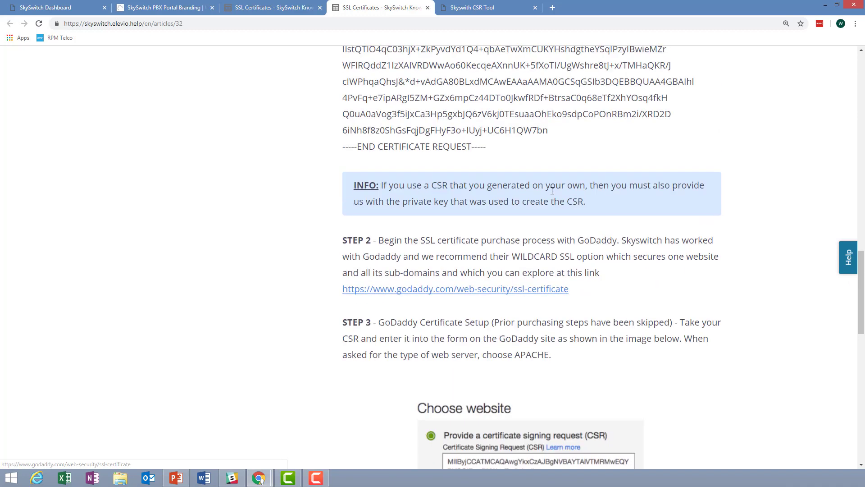
scroll(551, 190, "up", 4)
scroll(538, 183, "up", 3)
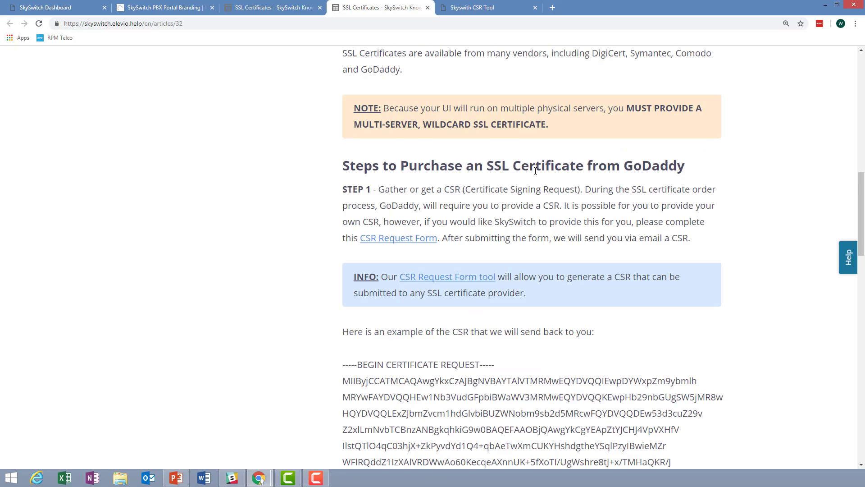
scroll(538, 182, "up", 2)
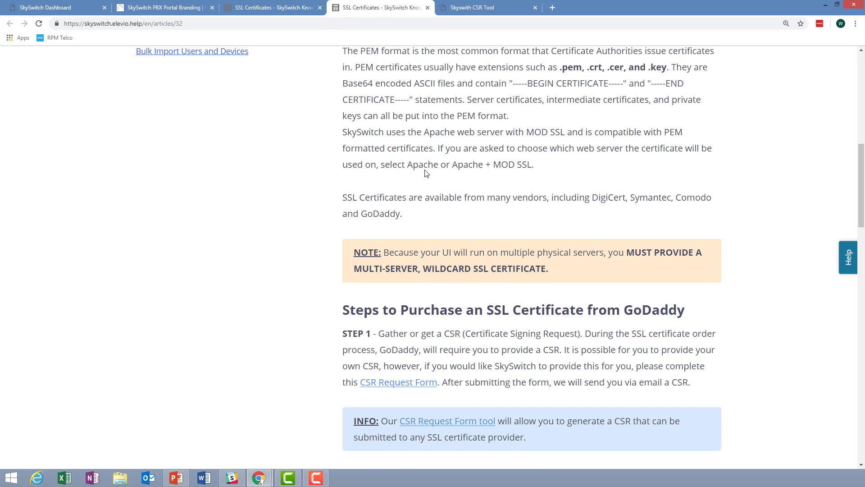
left_click_drag(408, 164, 533, 167)
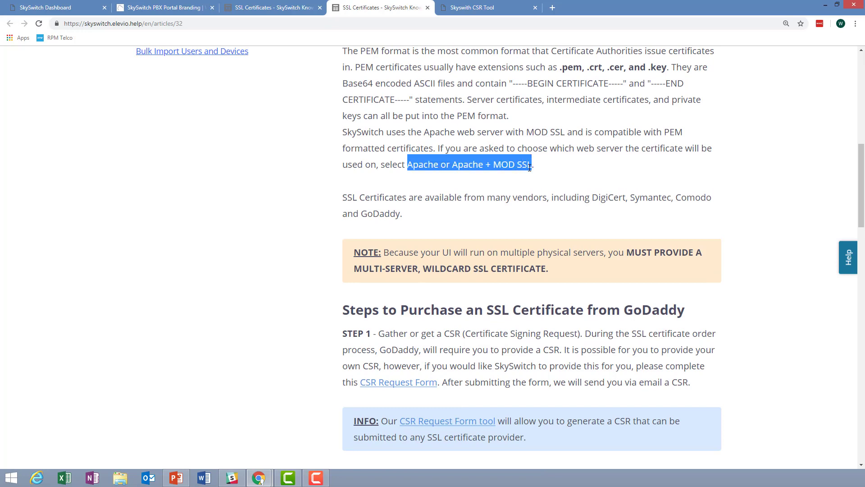
left_click(535, 289)
- Scroll down to Step 4's GoDaddy .crt files and Step 5's branding form submission
scroll(535, 289, "down", 10)
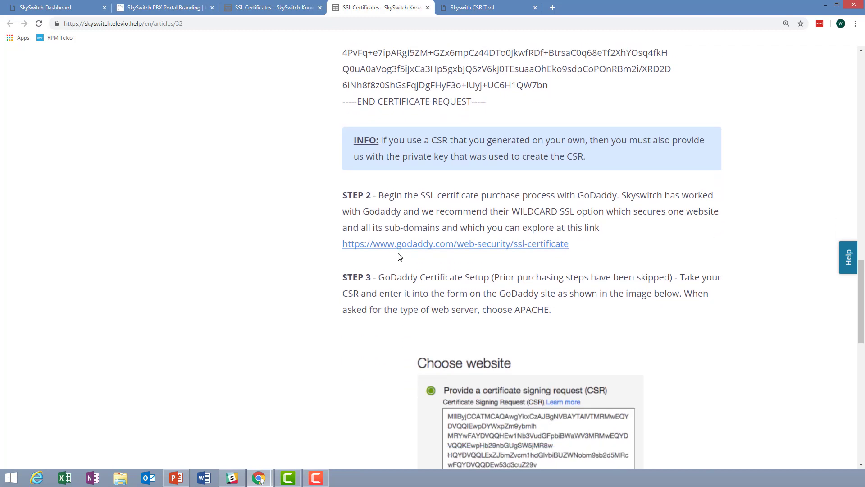
scroll(492, 286, "down", 1)
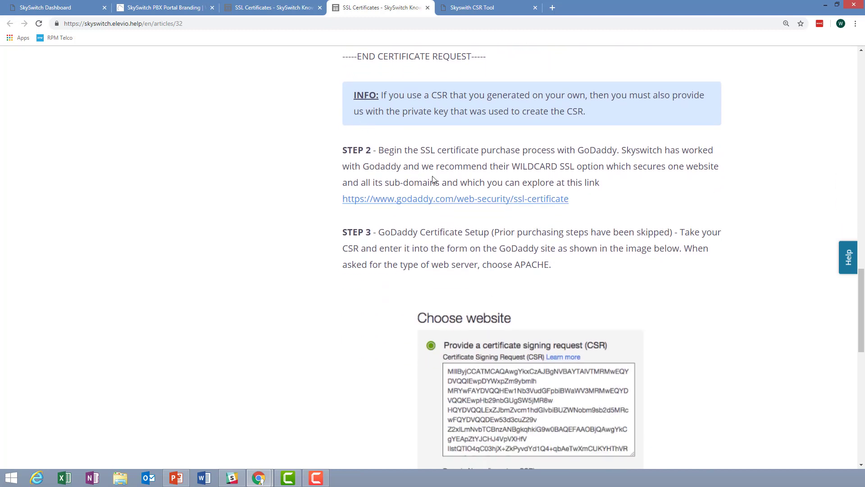
scroll(555, 272, "down", 2)
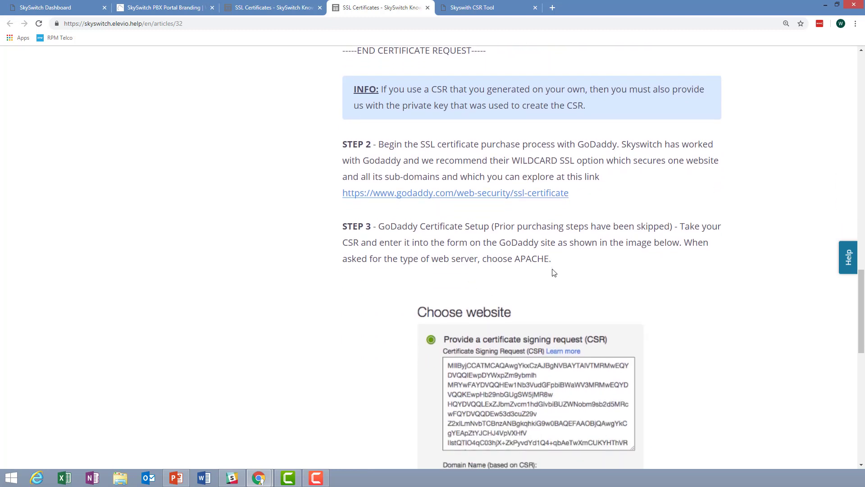
scroll(676, 306, "down", 5)
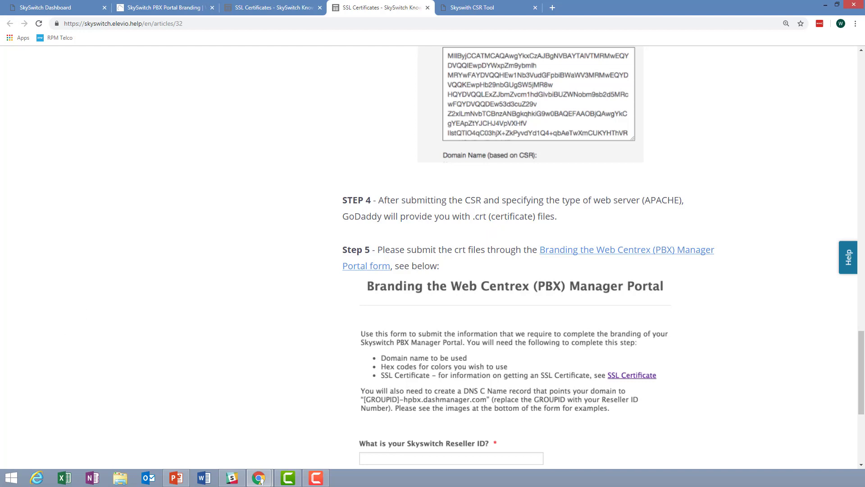
key("F10")
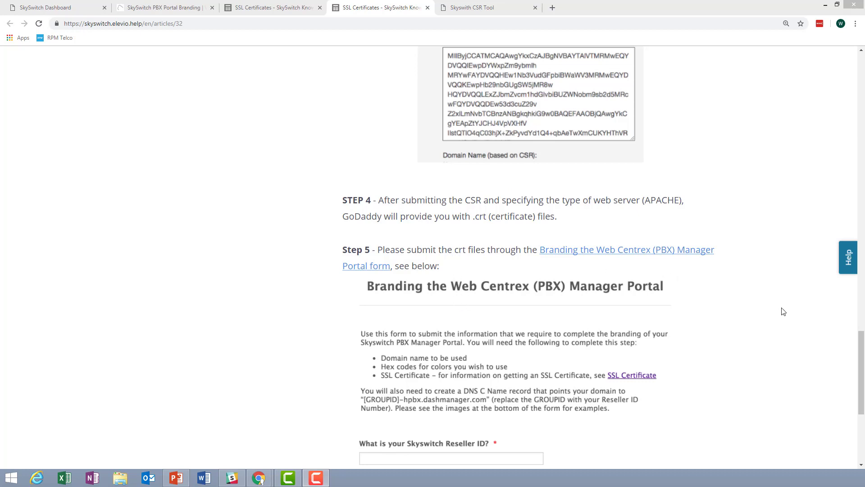
left_click(693, 311)
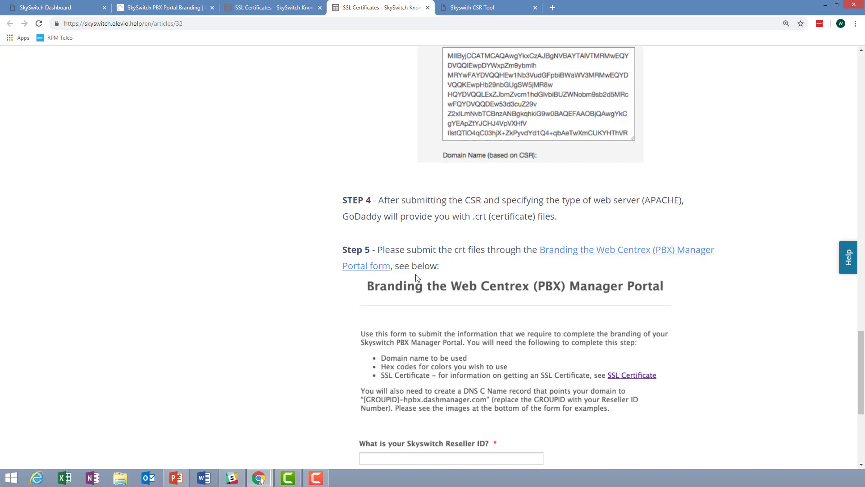
scroll(611, 318, "down", 1)
scroll(610, 318, "down", 3)
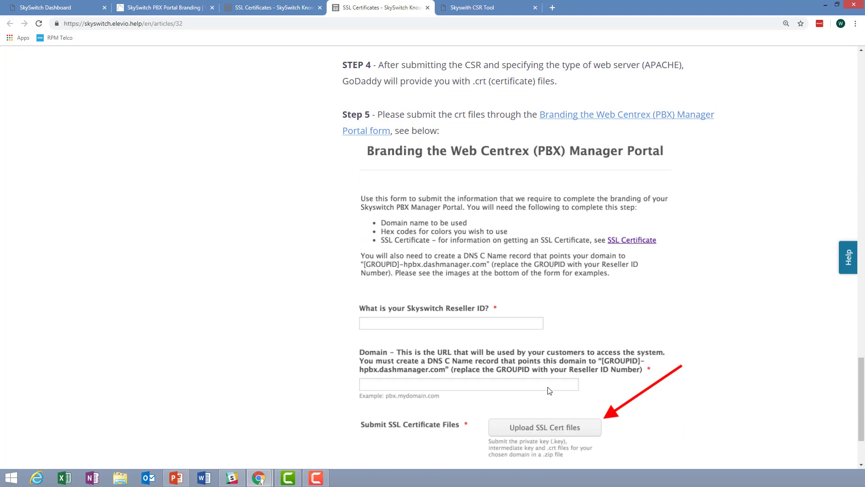
scroll(618, 394, "up", 1)
scroll(614, 394, "down", 3)
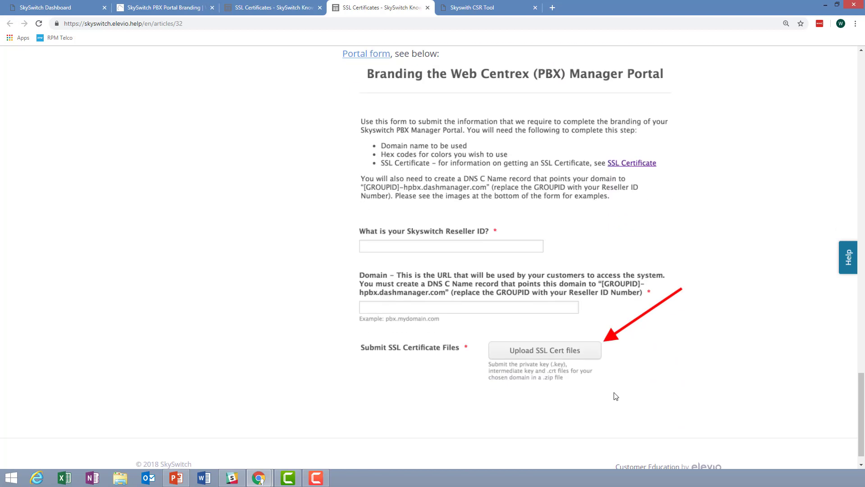
scroll(557, 363, "up", 3)
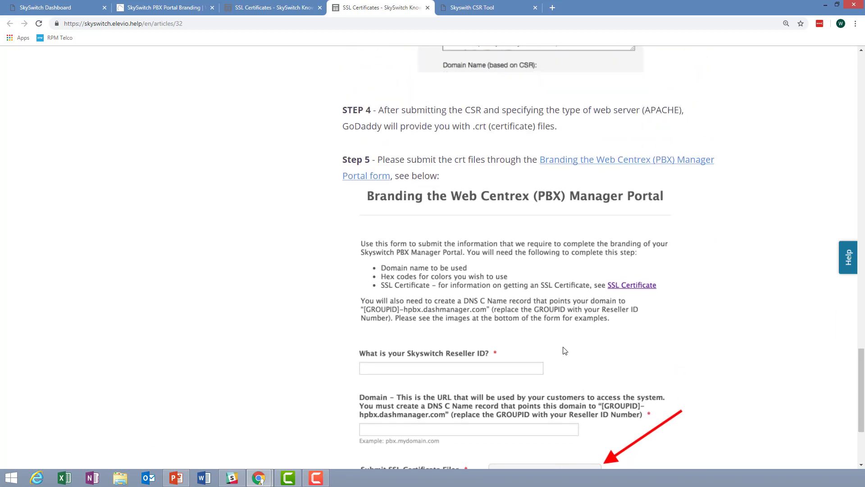
scroll(571, 334, "up", 2)
scroll(570, 334, "up", 2)
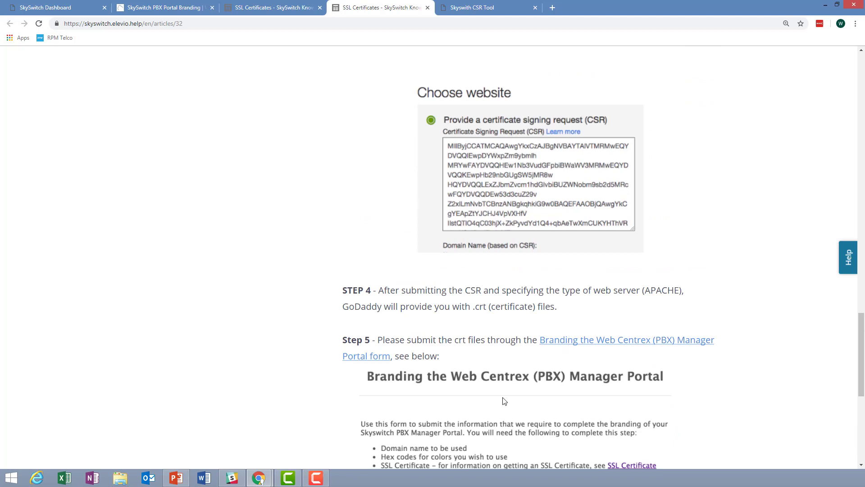
scroll(504, 400, "down", 2)
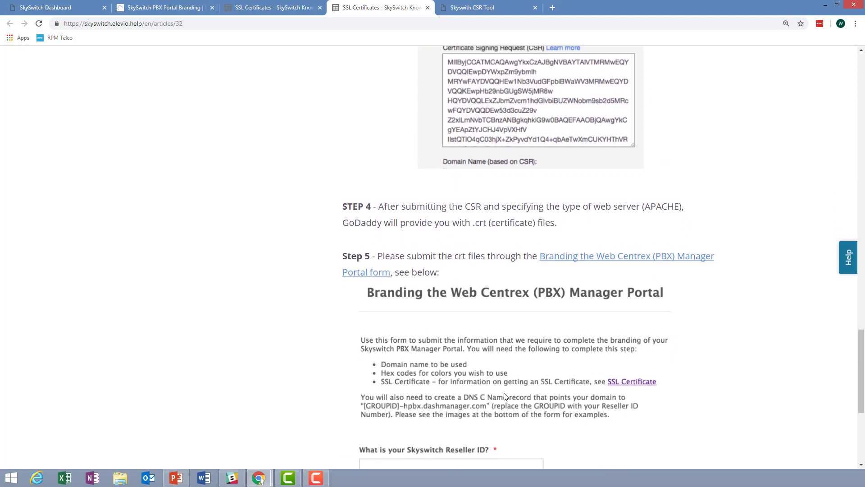
scroll(513, 340, "up", 2)
scroll(514, 340, "down", 2)
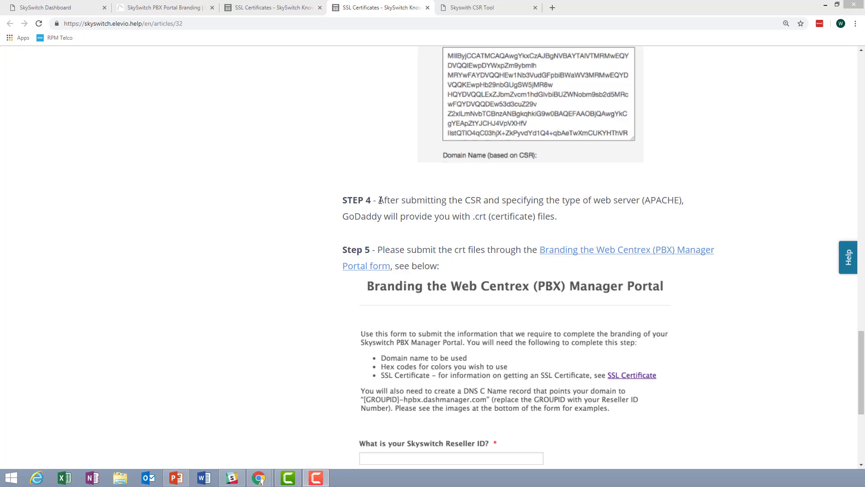
left_click(352, 200)
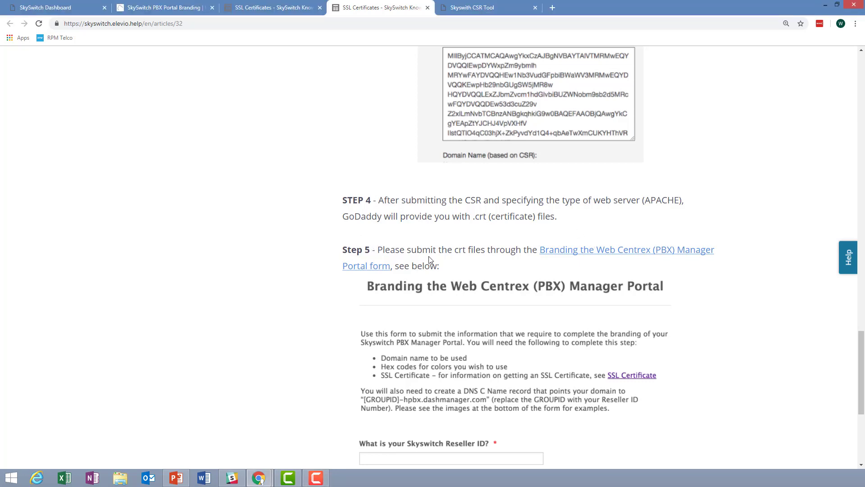
scroll(469, 273, "down", 1)
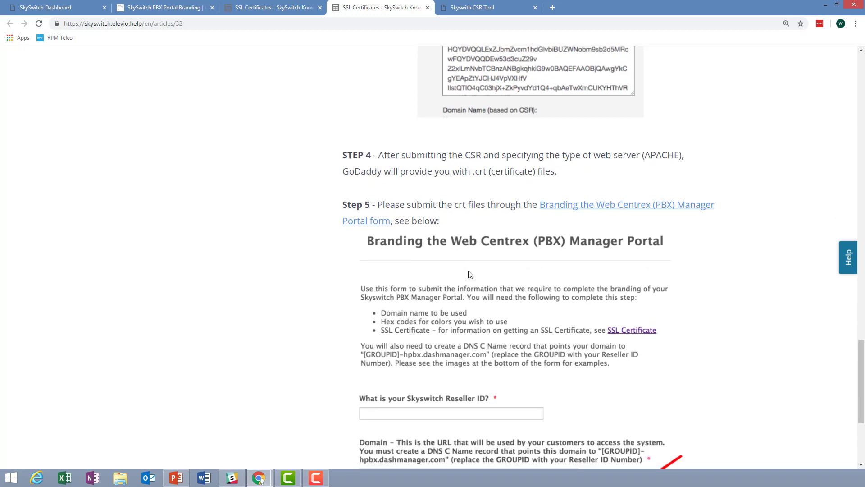
scroll(609, 266, "down", 2)
scroll(600, 287, "up", 1)
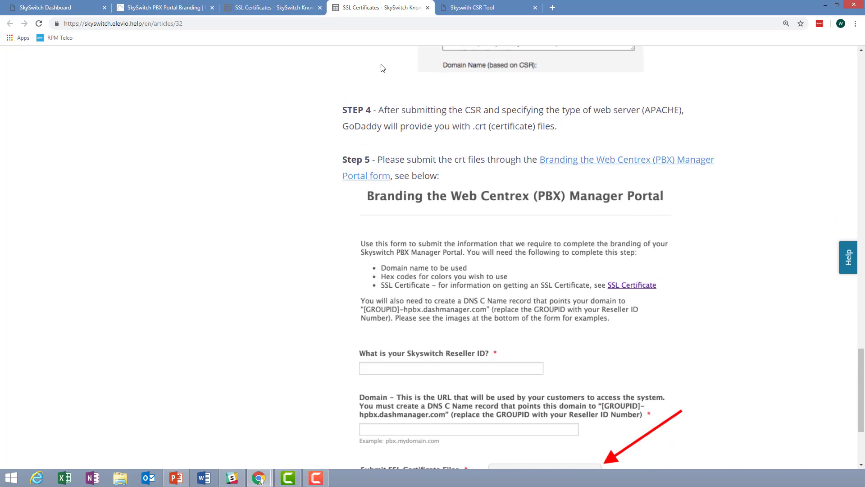
scroll(356, 103, "up", 15)
- Scroll the SSL article from STEP 1 down to Step 5's zipped key and .crt file requirements
left_click_drag(347, 106, 376, 104)
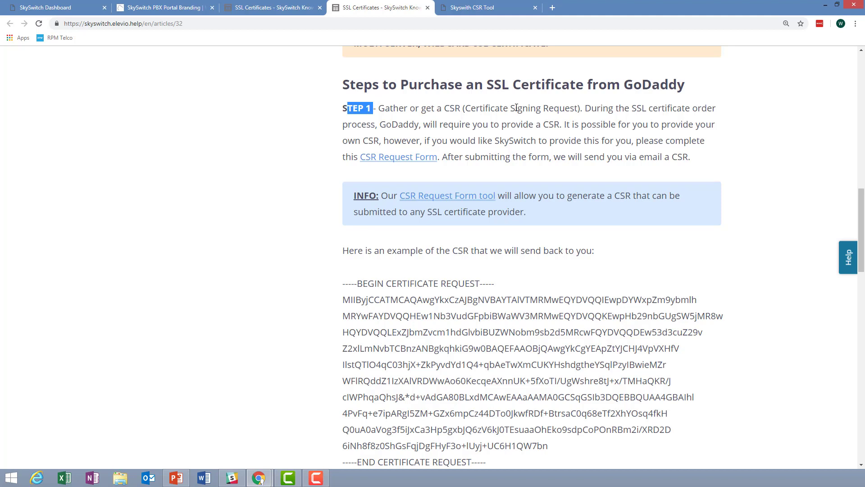
scroll(496, 202, "down", 1)
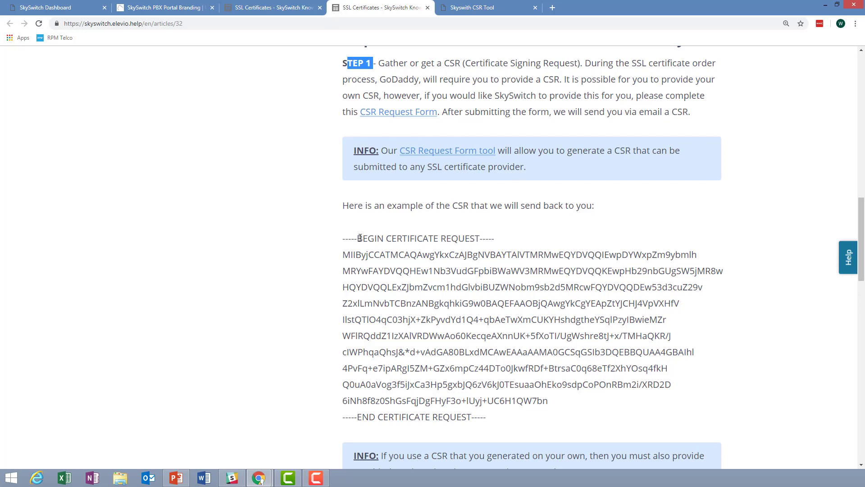
scroll(521, 296, "down", 6)
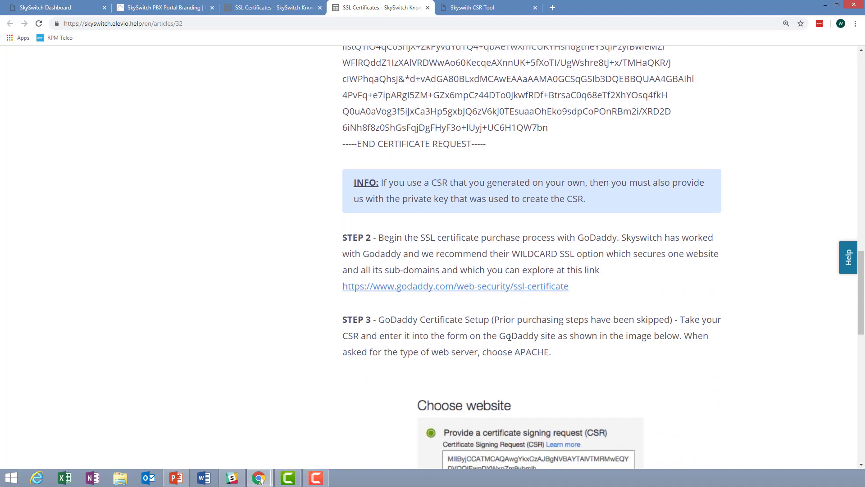
scroll(518, 315, "down", 1)
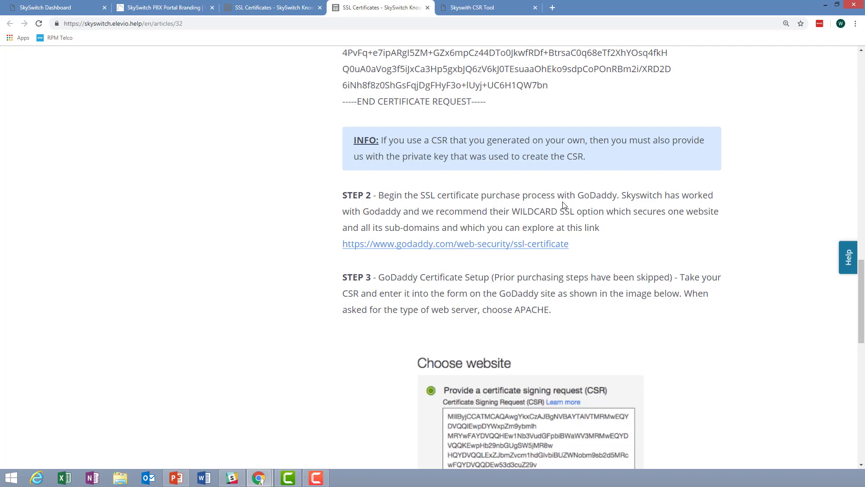
scroll(564, 276, "down", 2)
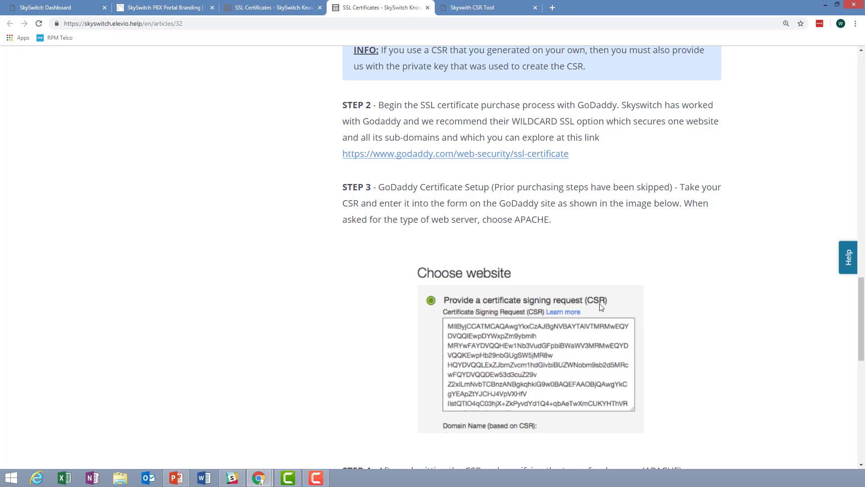
scroll(600, 302, "down", 5)
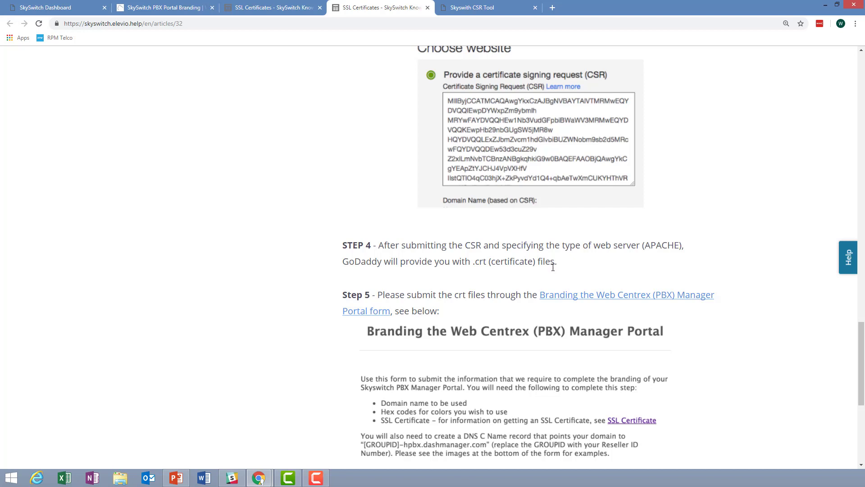
scroll(492, 284, "down", 2)
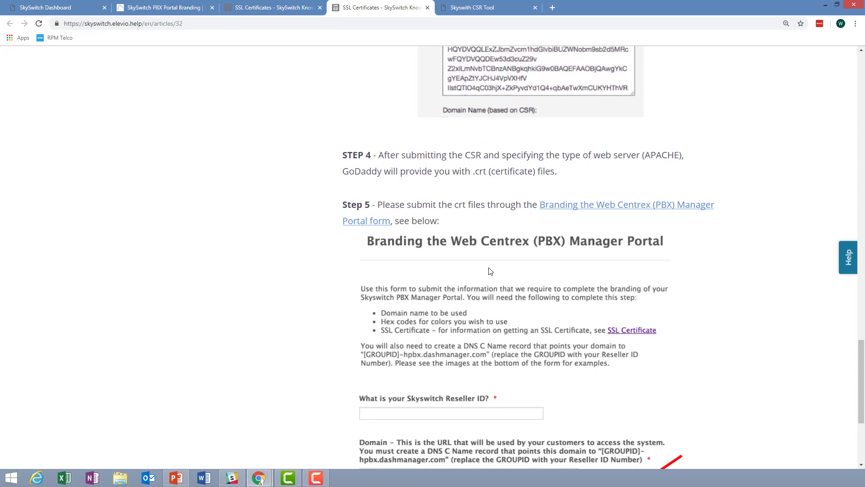
scroll(470, 238, "down", 2)
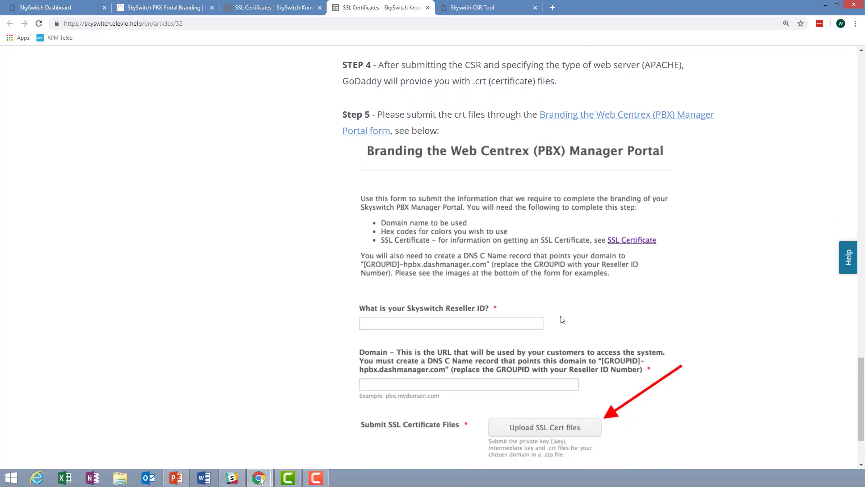
scroll(487, 103, "up", 2)
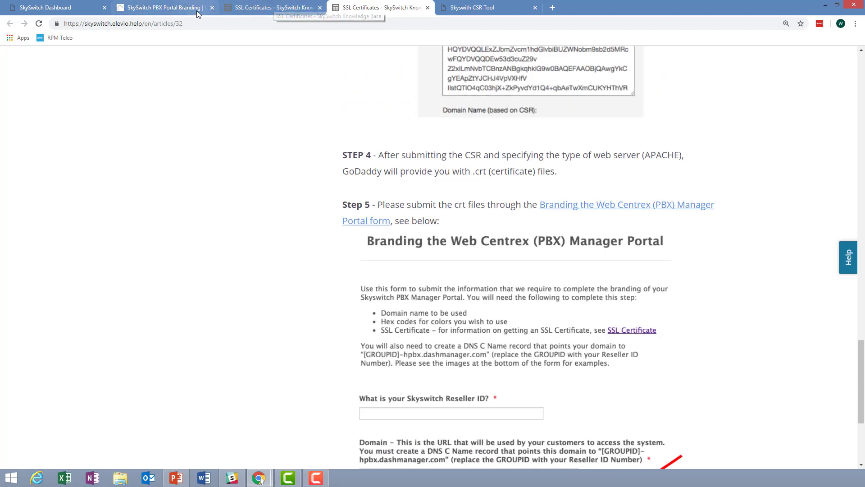
- Switch to the PBX Portal Branding form and scroll past the Reseller fields to 'Preparing for your SSL Certificate'
left_click(196, 8)
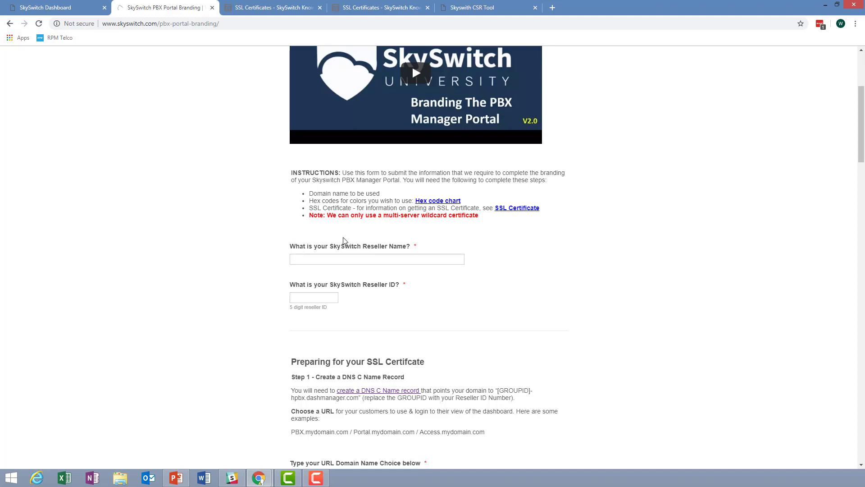
scroll(697, 218, "down", 1)
scroll(697, 218, "down", 1)
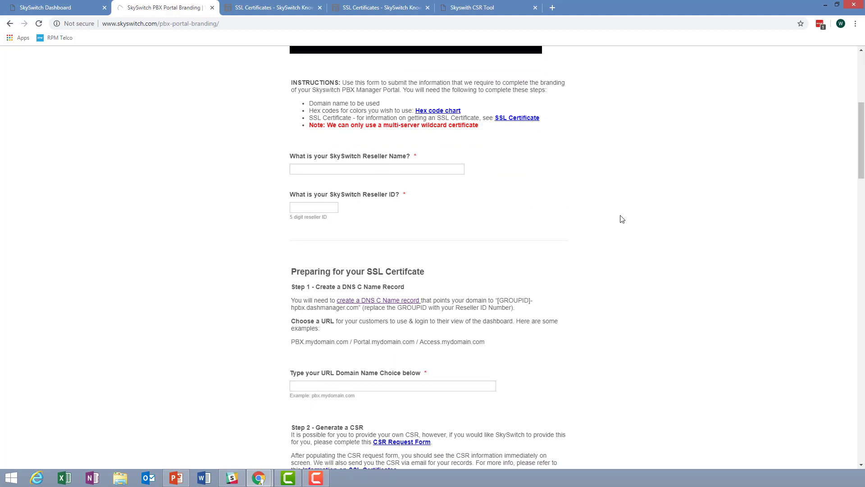
scroll(624, 221, "down", 3)
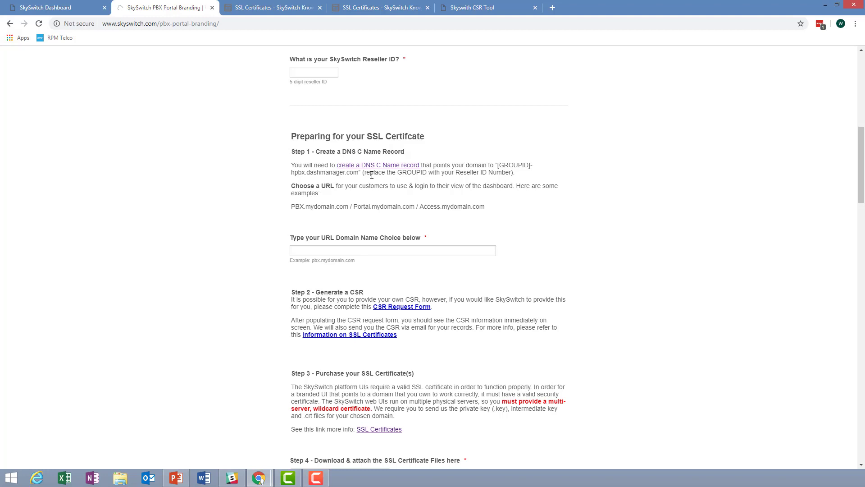
scroll(495, 209, "down", 1)
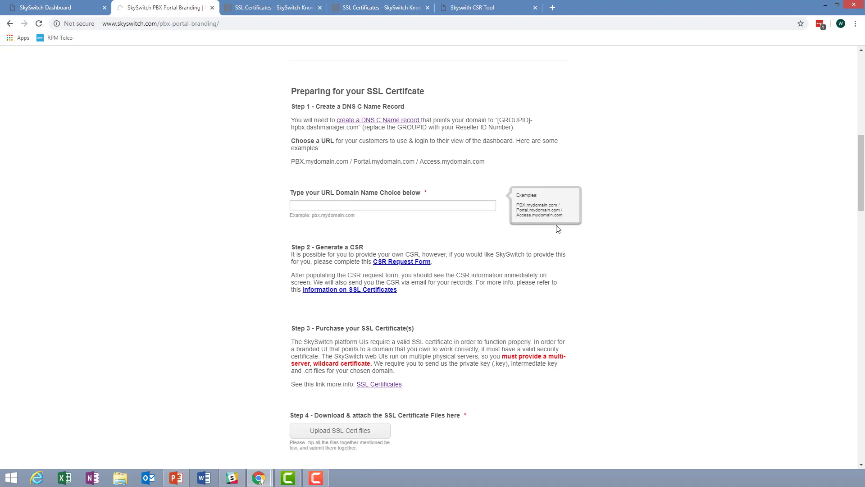
- Scroll to Step 3, Step 4 'Upload SSL Cert files' and the yellow NOTE paragraph
mouse_move(304, 203)
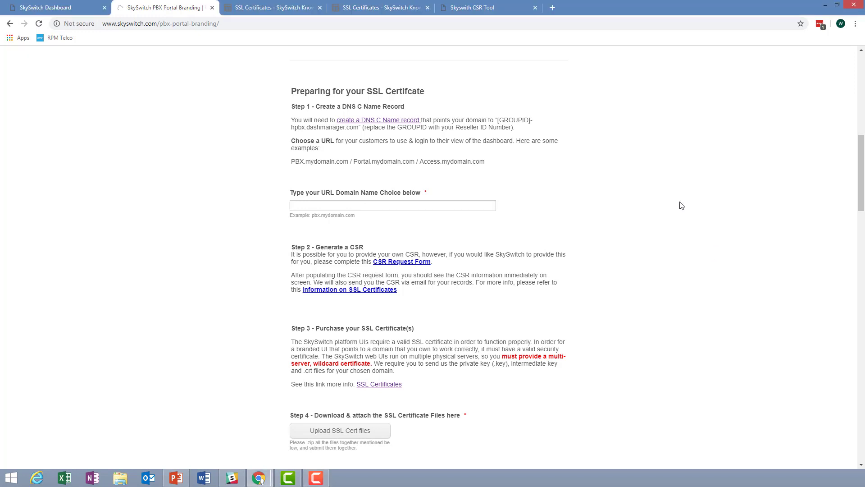
scroll(679, 205, "down", 2)
scroll(679, 207, "down", 1)
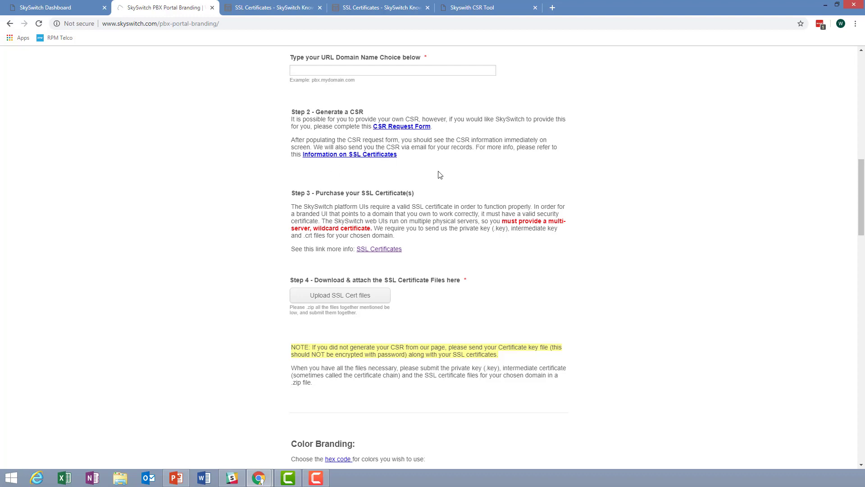
scroll(440, 177, "down", 2)
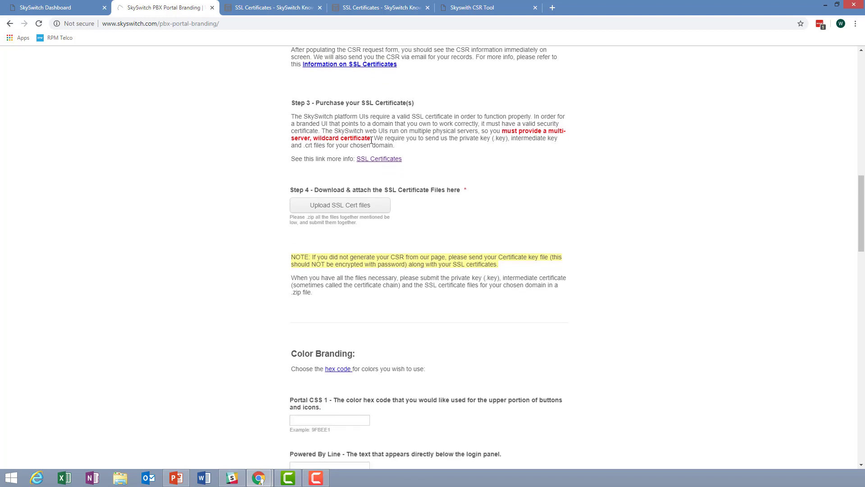
- Highlight 'wildcard certificate' in Step 3, then scroll toward the Color Branding fields
left_click_drag(315, 137, 371, 139)
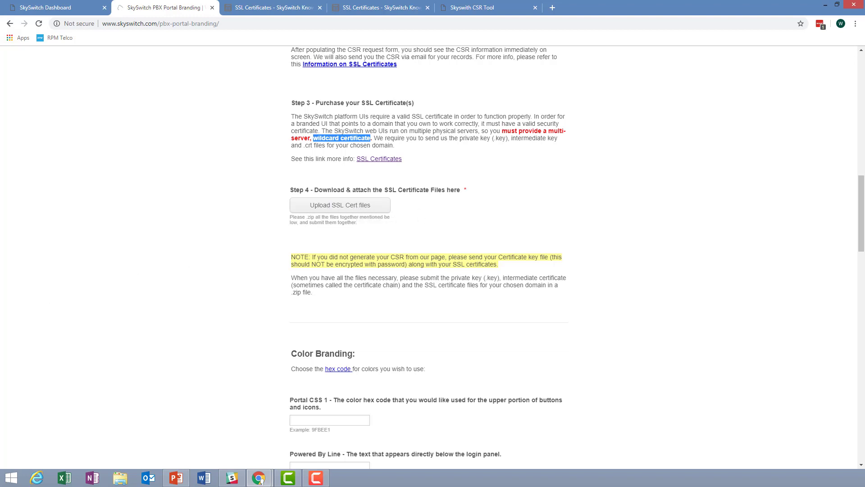
scroll(601, 277, "down", 5)
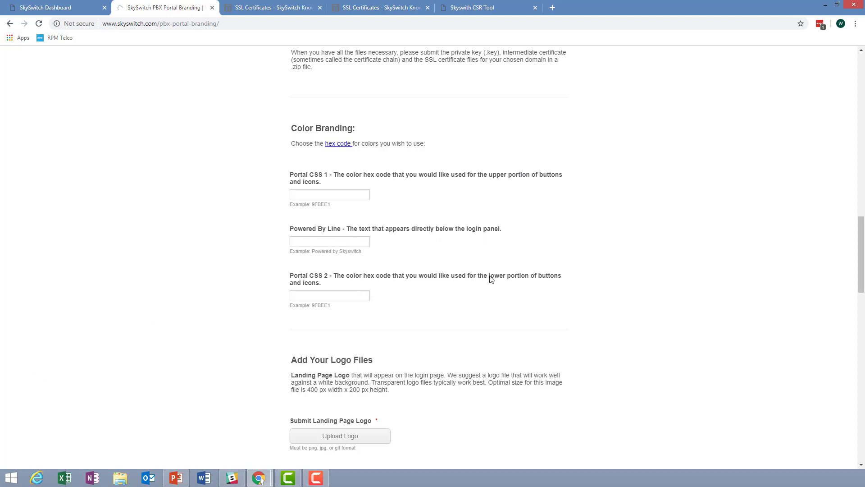
- Scroll through Add Your Logo Files, the portal branding diagram and the Submit area
scroll(450, 296, "down", 1)
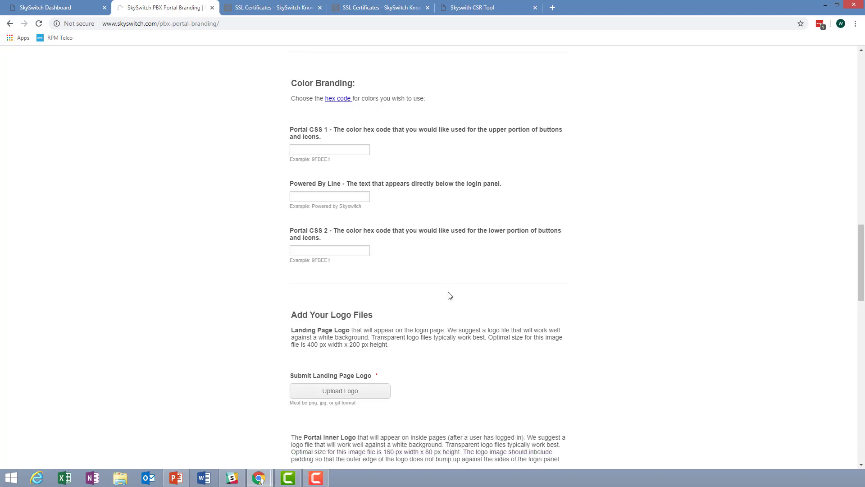
scroll(449, 295, "down", 8)
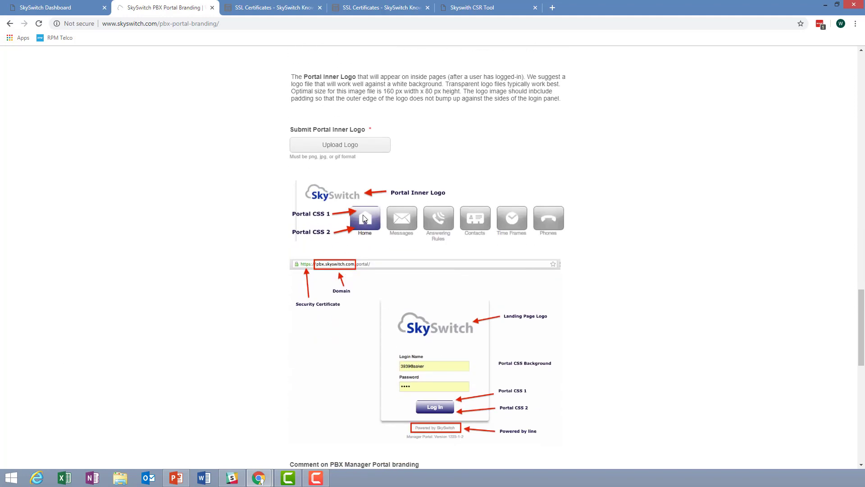
scroll(449, 271, "down", 1)
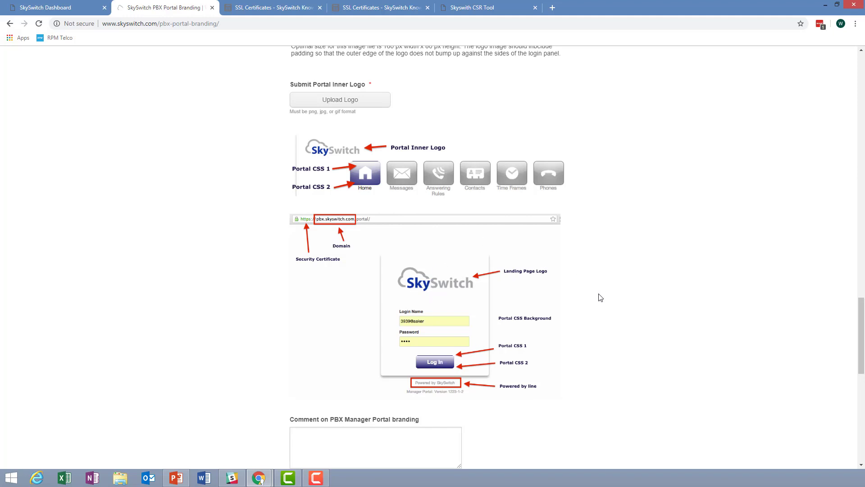
scroll(440, 191, "up", 9)
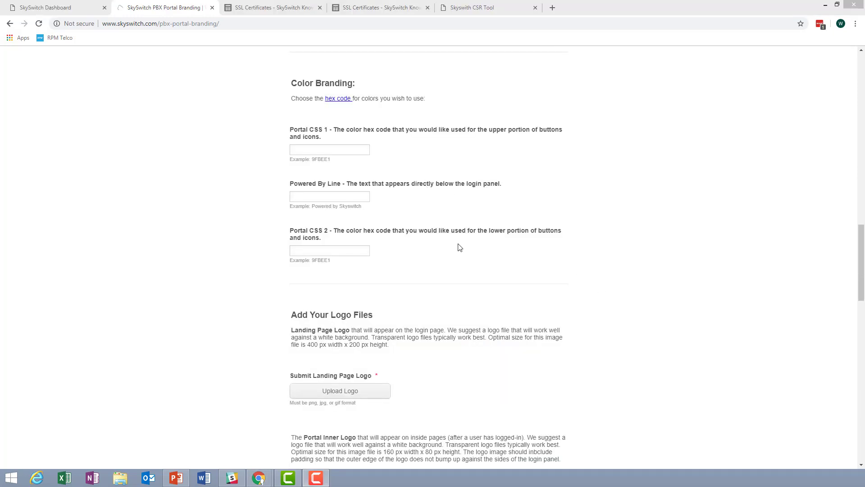
scroll(603, 246, "down", 7)
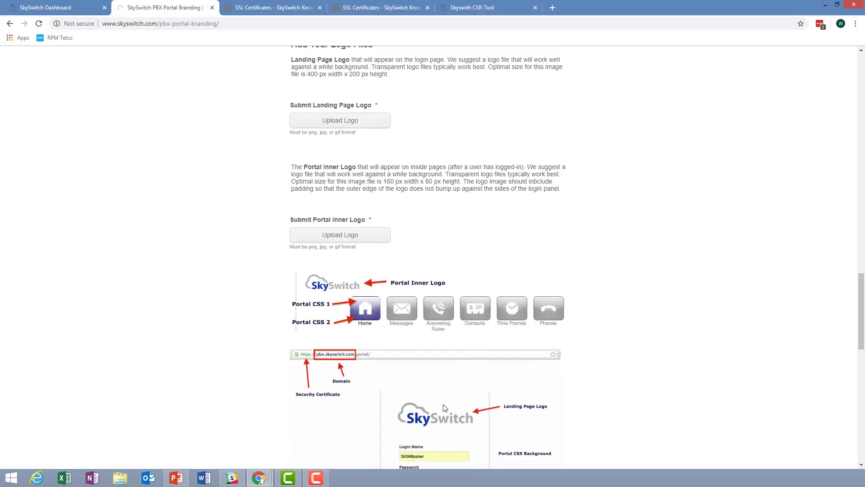
scroll(487, 390, "down", 2)
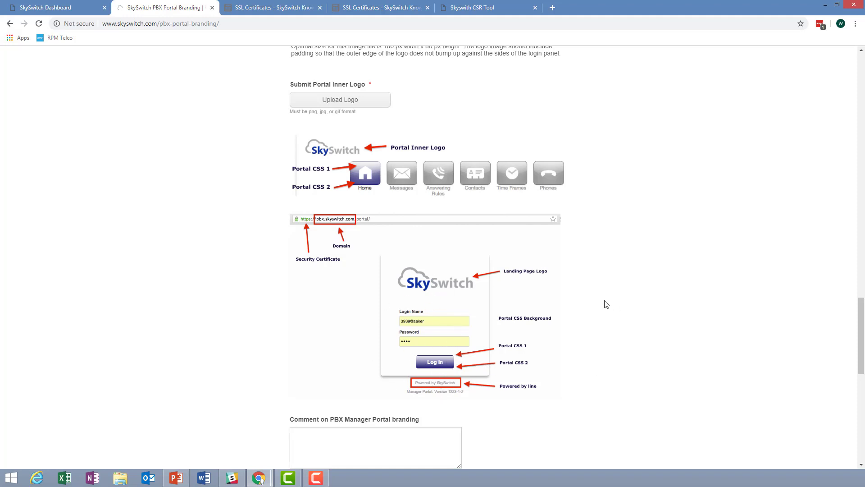
scroll(589, 268, "down", 1)
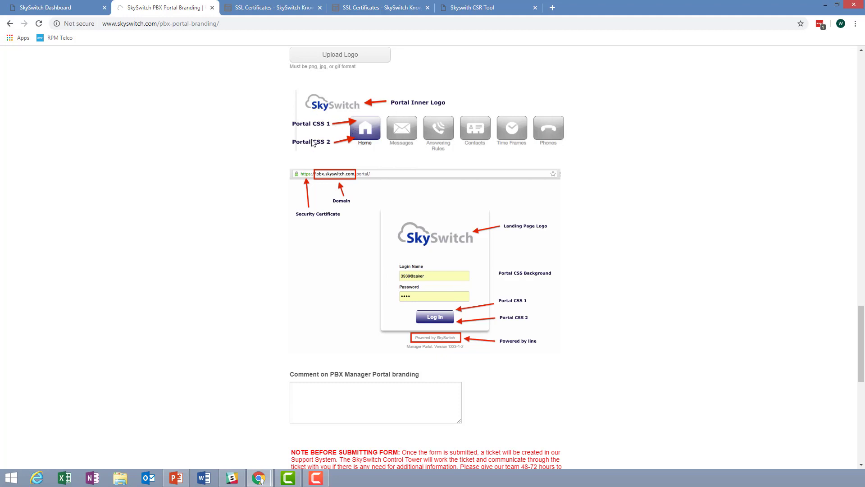
scroll(615, 215, "down", 4)
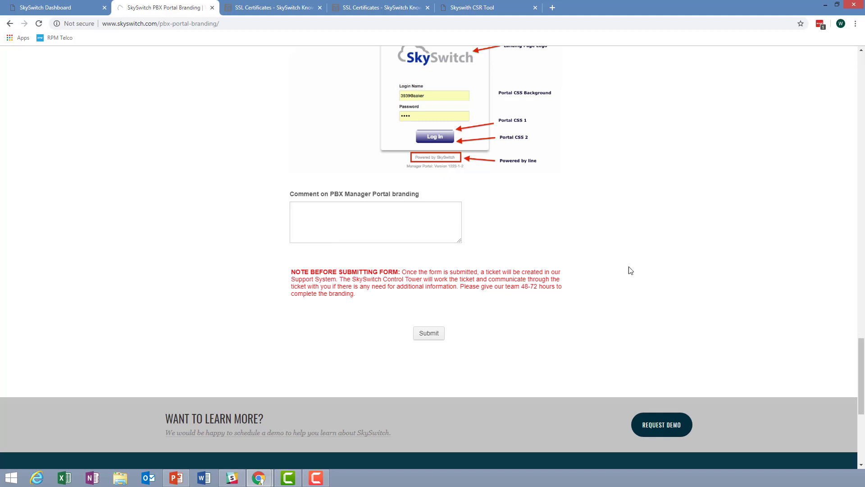
- Scroll back up toward the top of the branding form
scroll(645, 279, "up", 9)
scroll(646, 281, "up", 20)
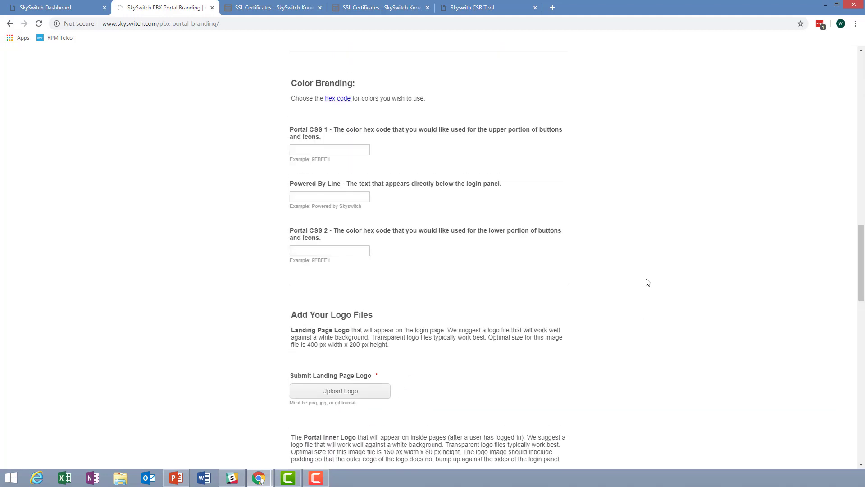
scroll(649, 286, "up", 8)
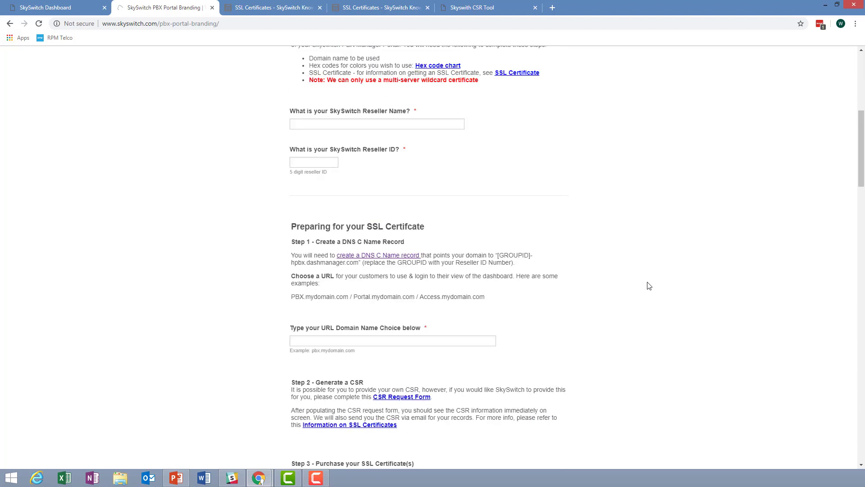
scroll(649, 285, "up", 1)
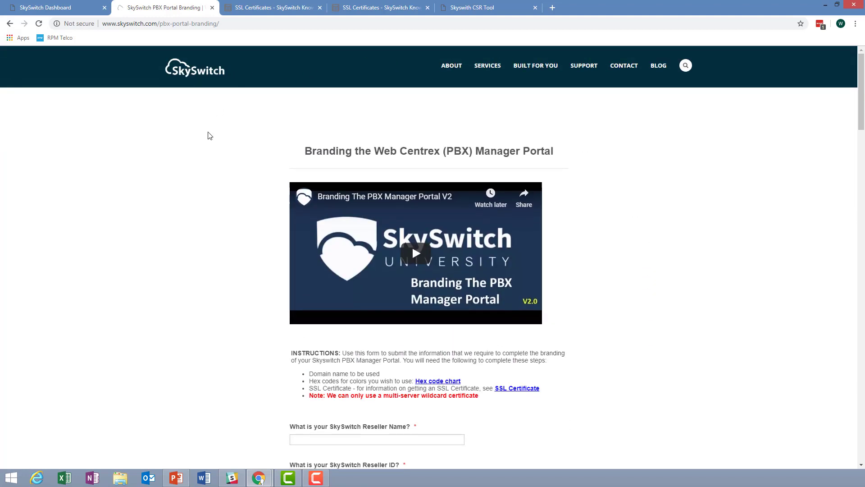
left_click(263, 6)
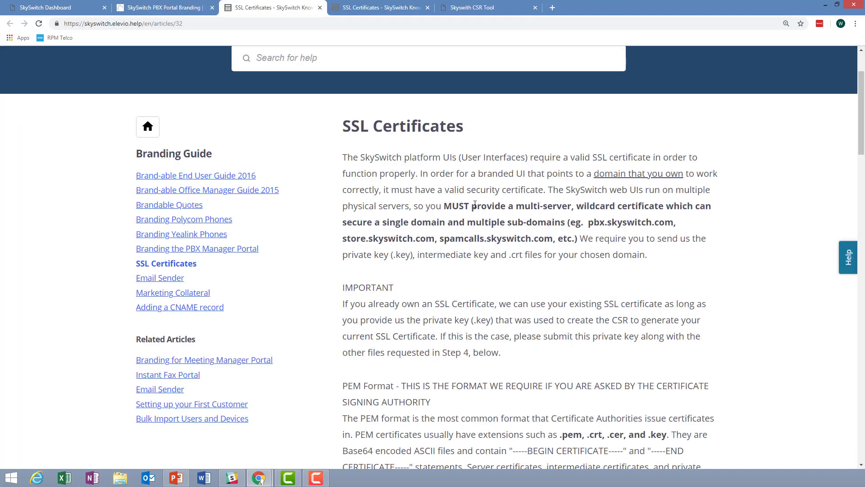
left_click(175, 13)
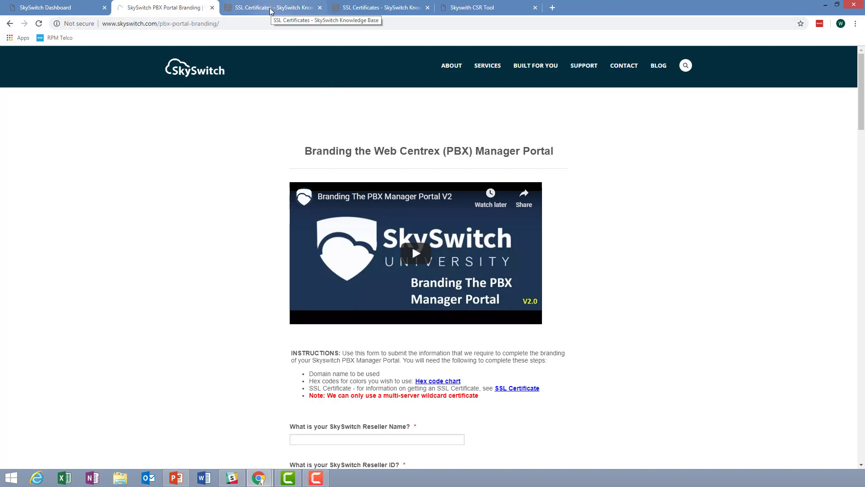
- Jump to the bottom of the form to show the comment box, 48-72 hour note and Submit button
scroll(574, 185, "down", 3)
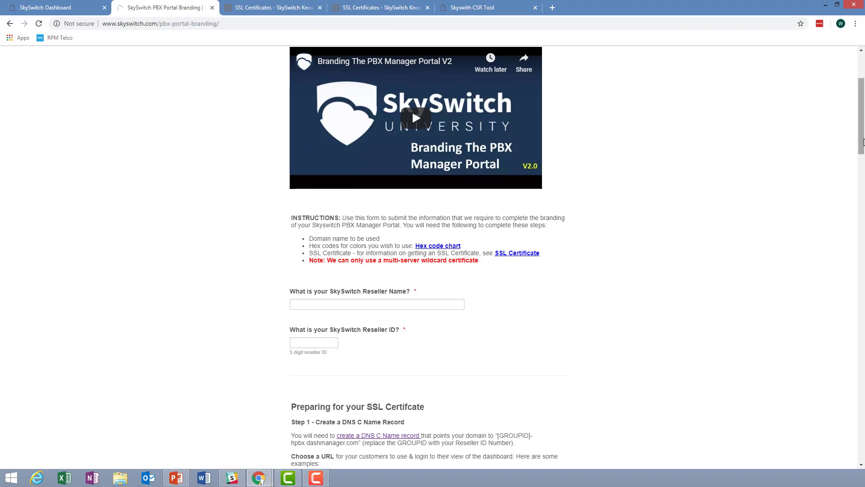
left_click_drag(860, 132, 859, 421)
scroll(859, 422, "up", 4)
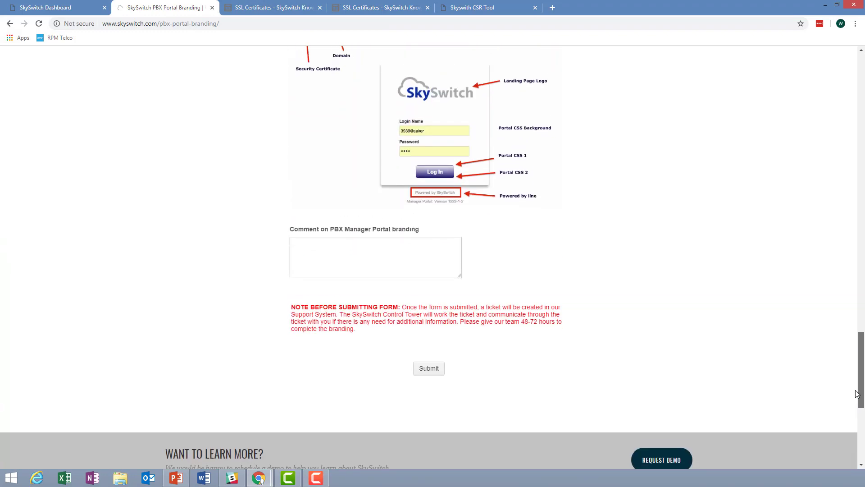